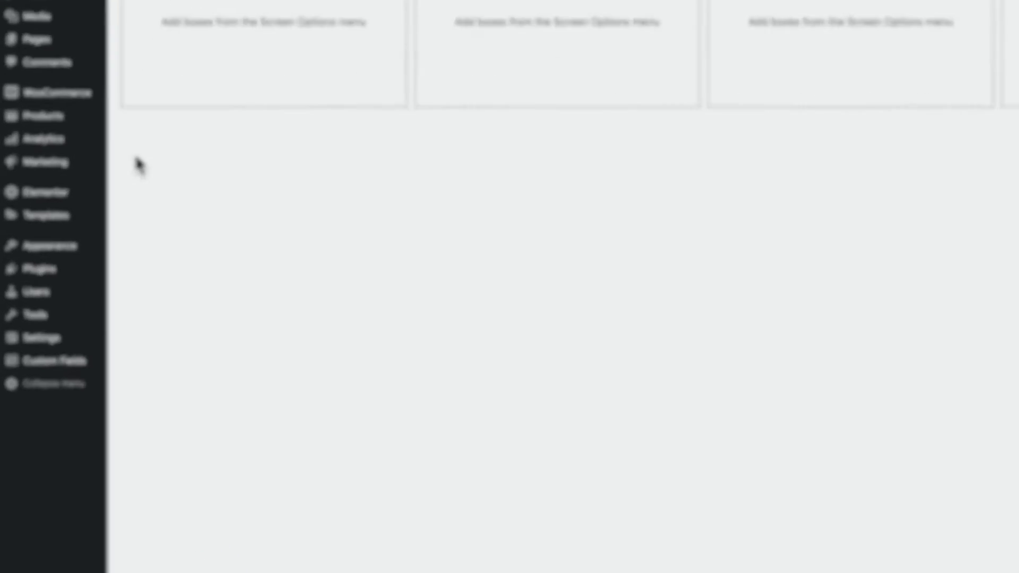
Reveal the Appearance submenu with its Customise entry in the admin sidebar.
mouse_move(69, 254)
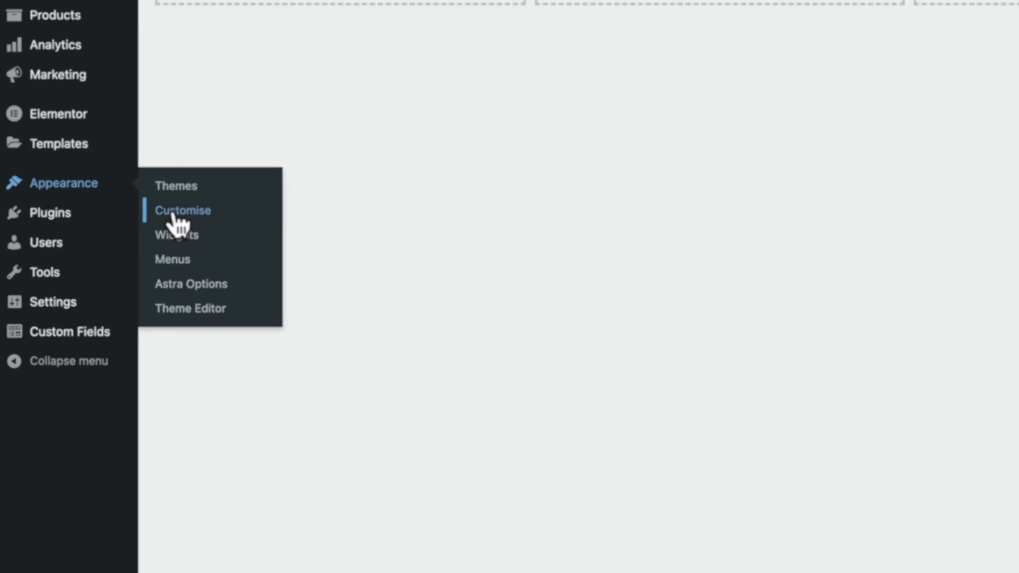
Launch the Customizer and go to Global settings, then the Typography section.
click(184, 202)
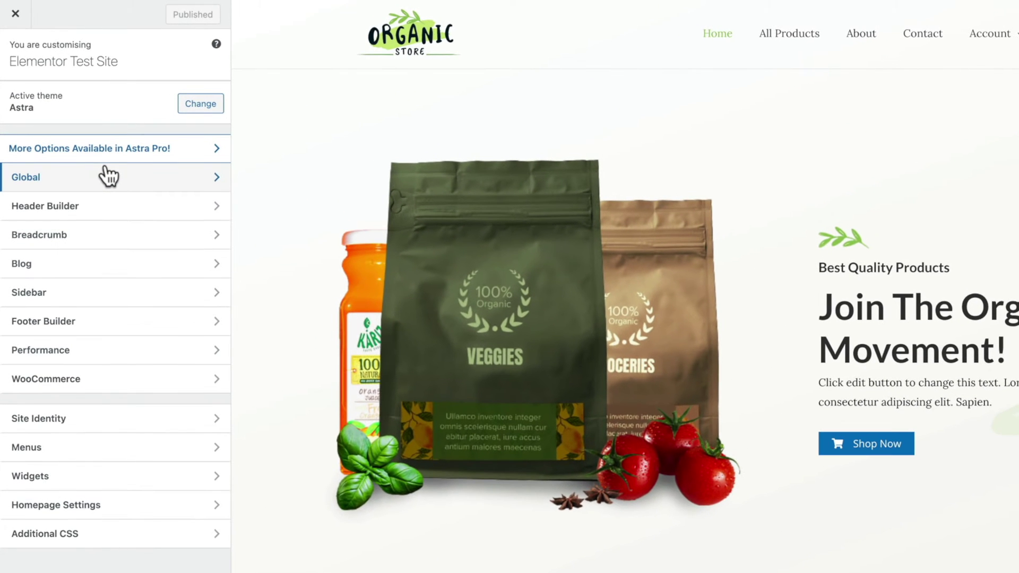
click(109, 176)
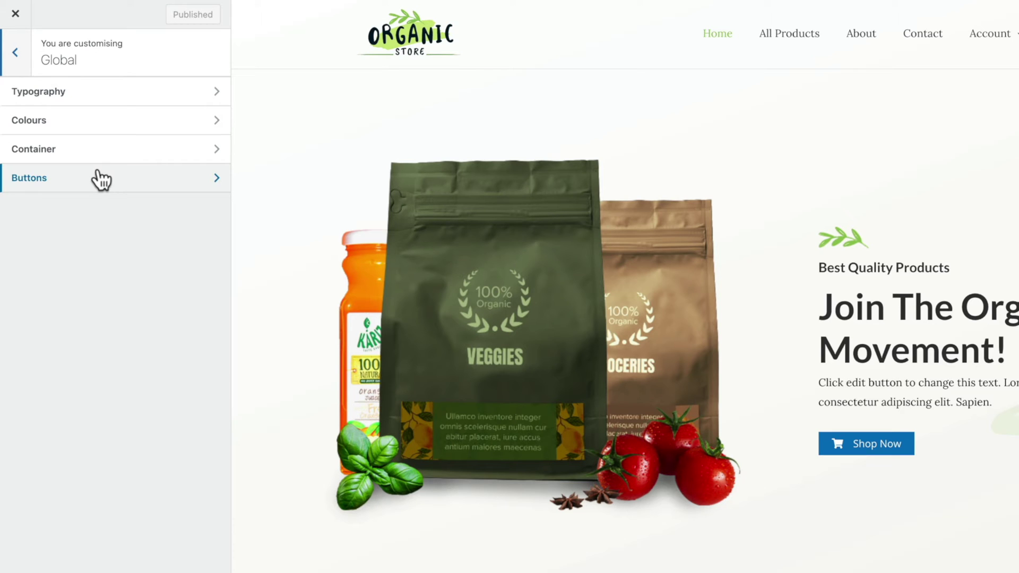
click(100, 95)
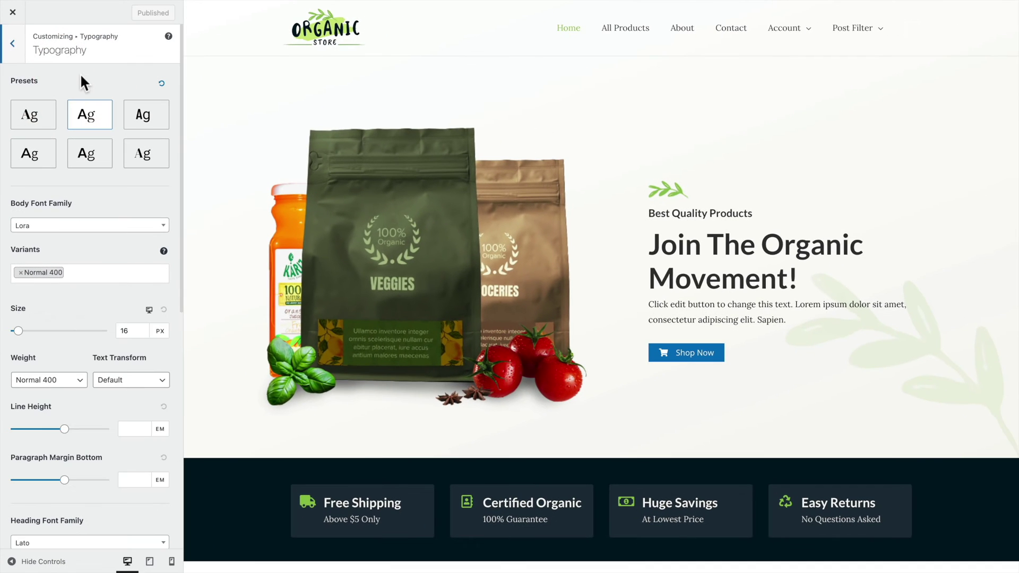
Apply the Open Sans / Playfair Display typography preset.
scroll(56, 413, down, 2)
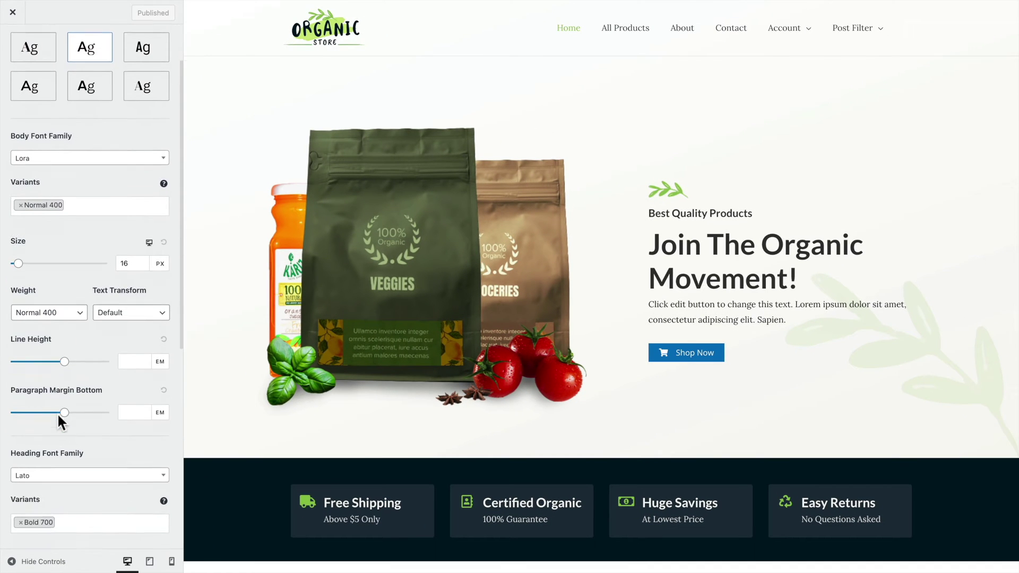
scroll(57, 417, down, 5)
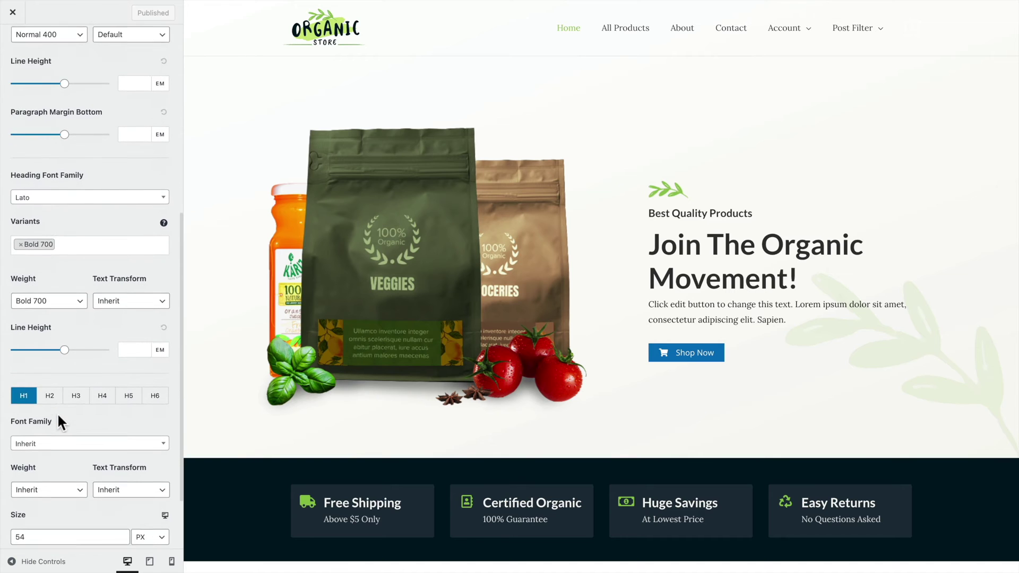
scroll(58, 422, down, 1)
scroll(58, 416, up, 8)
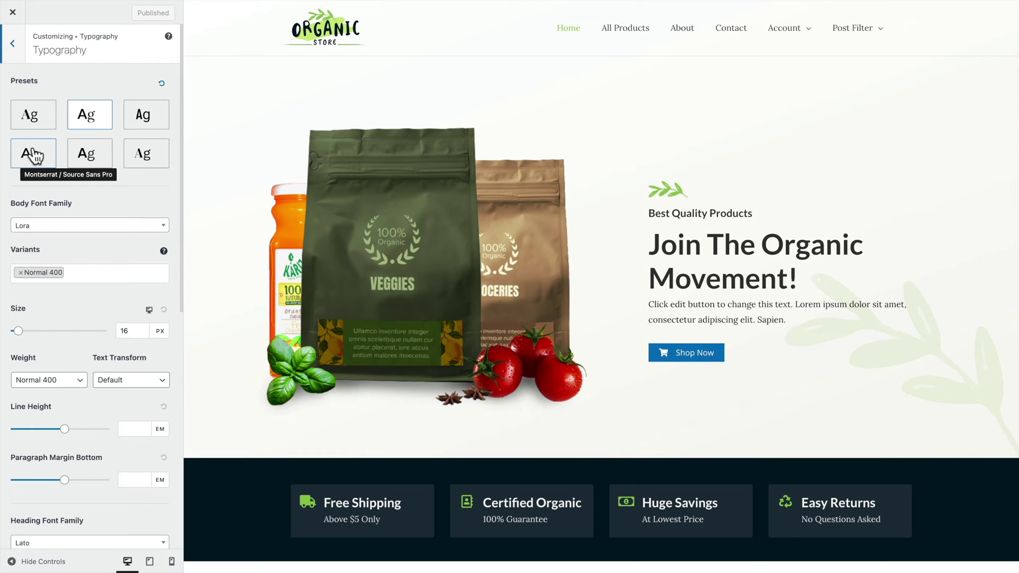
click(30, 118)
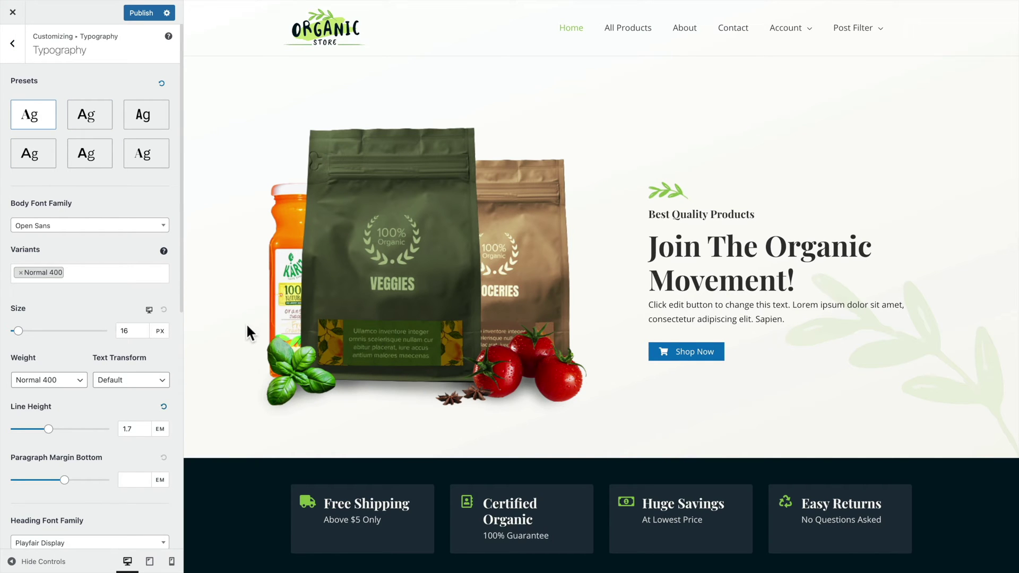
Revert to the Lora body / Lato heading preset and review the preview.
scroll(247, 323, down, 9)
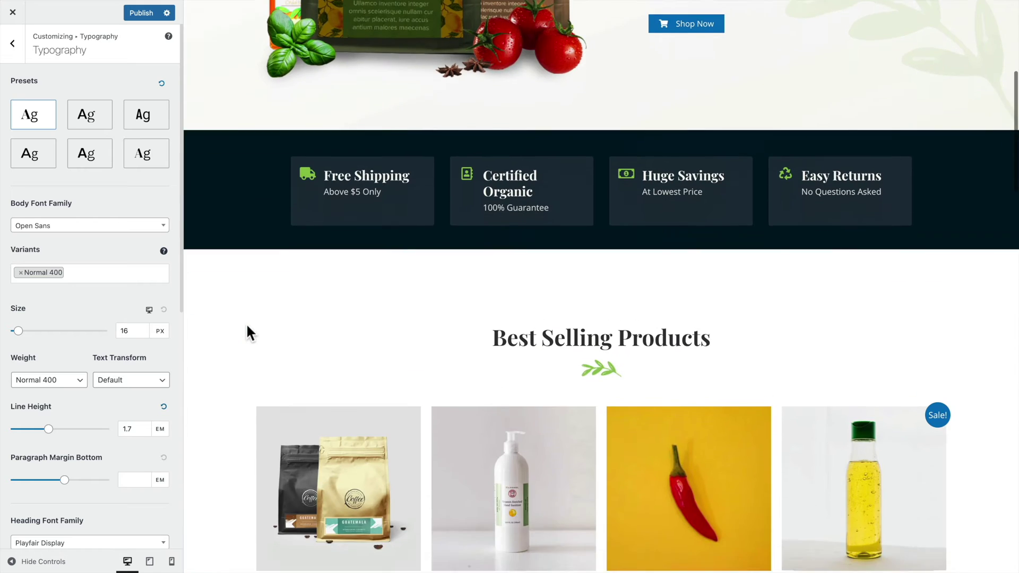
scroll(247, 322, down, 6)
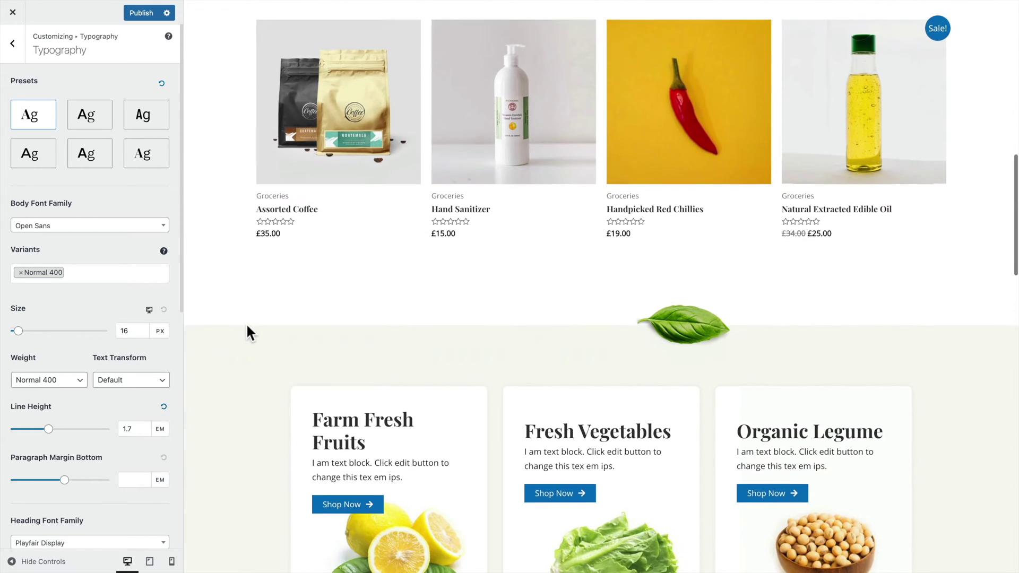
scroll(247, 323, up, 15)
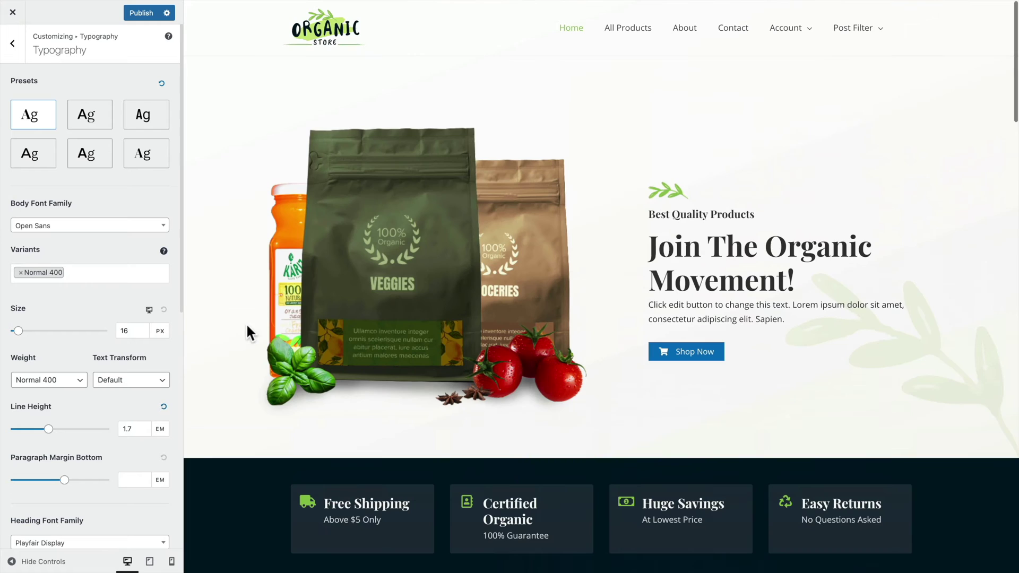
click(90, 120)
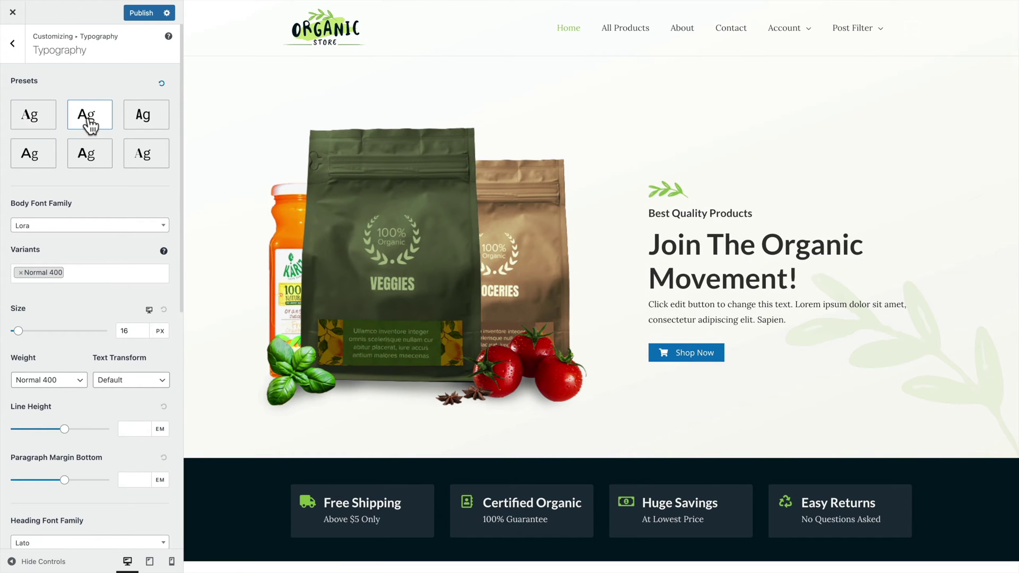
scroll(327, 418, down, 8)
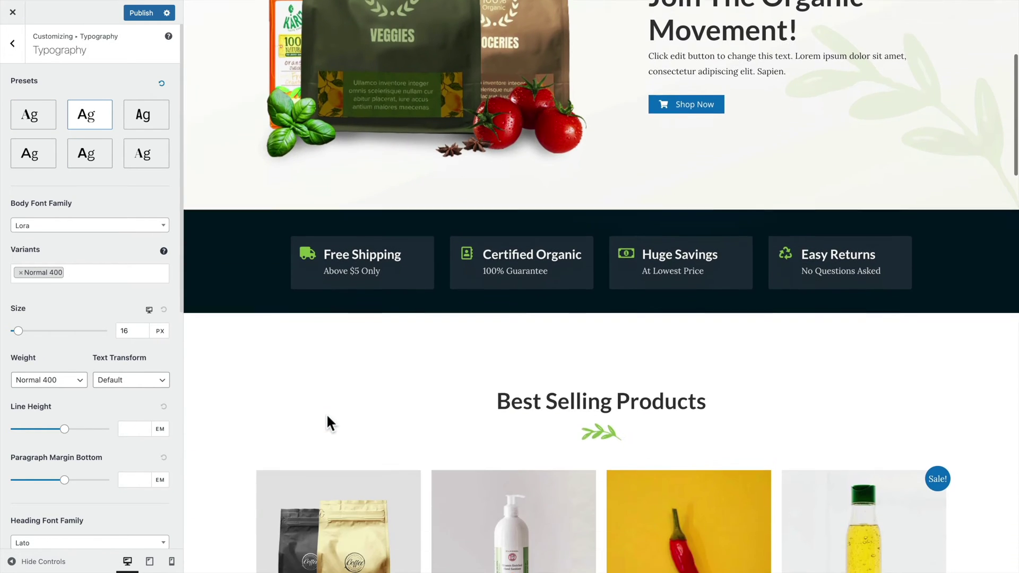
scroll(328, 419, down, 3)
scroll(328, 419, up, 10)
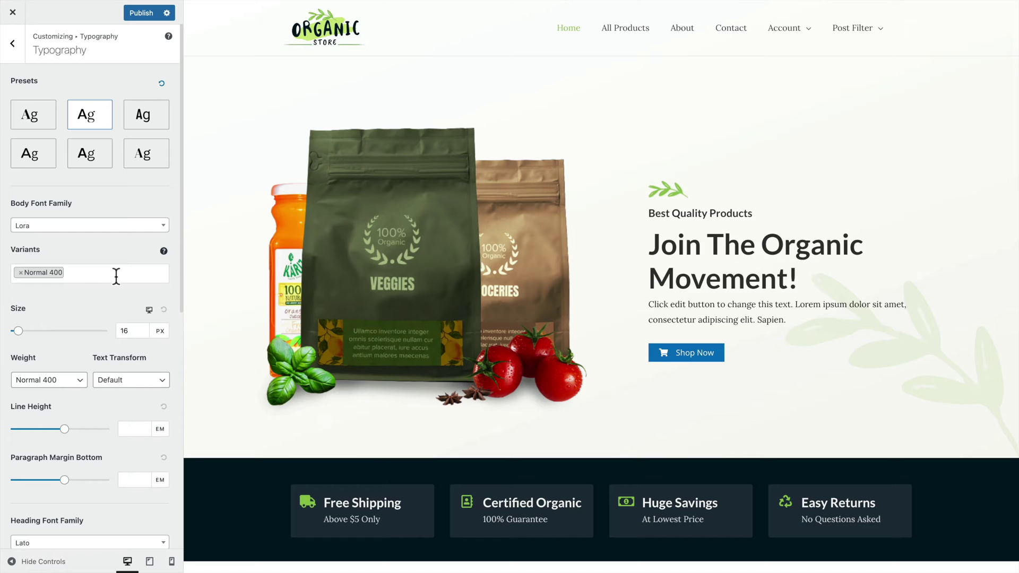
Choose Lustria as the body font family.
click(100, 227)
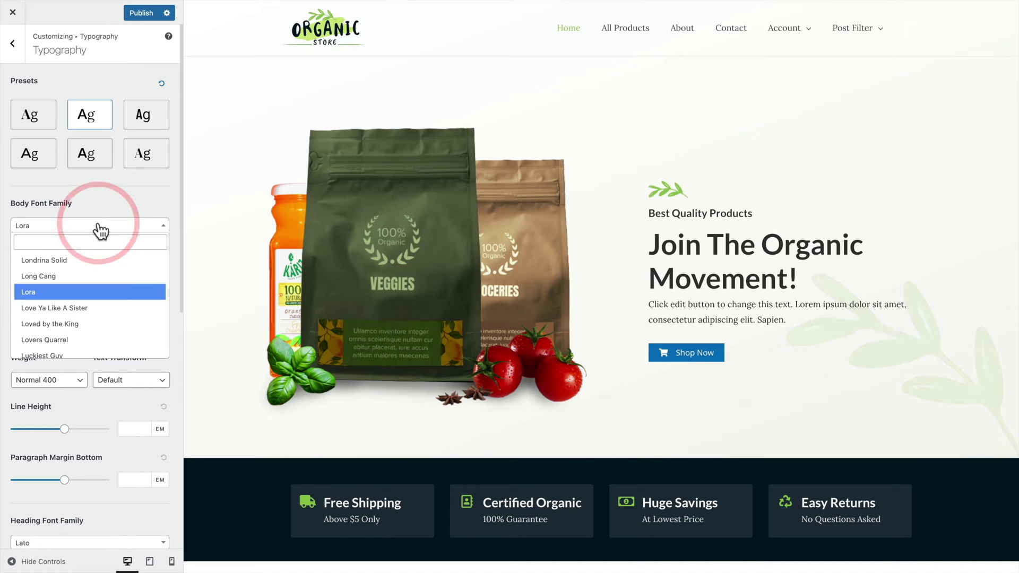
scroll(98, 305, down, 3)
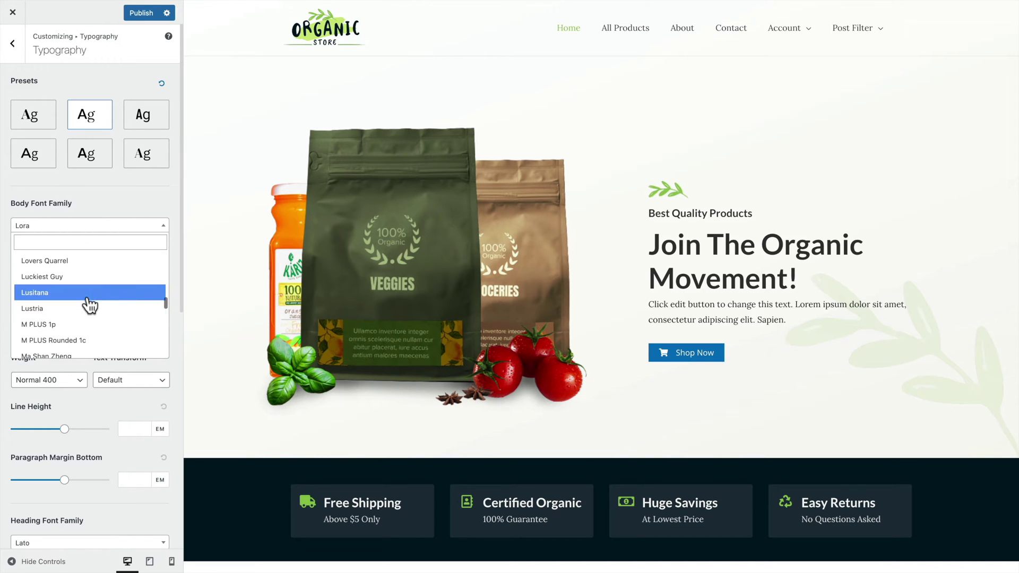
click(81, 309)
Choose Lateef as the heading font family.
scroll(78, 306, down, 3)
scroll(79, 308, down, 1)
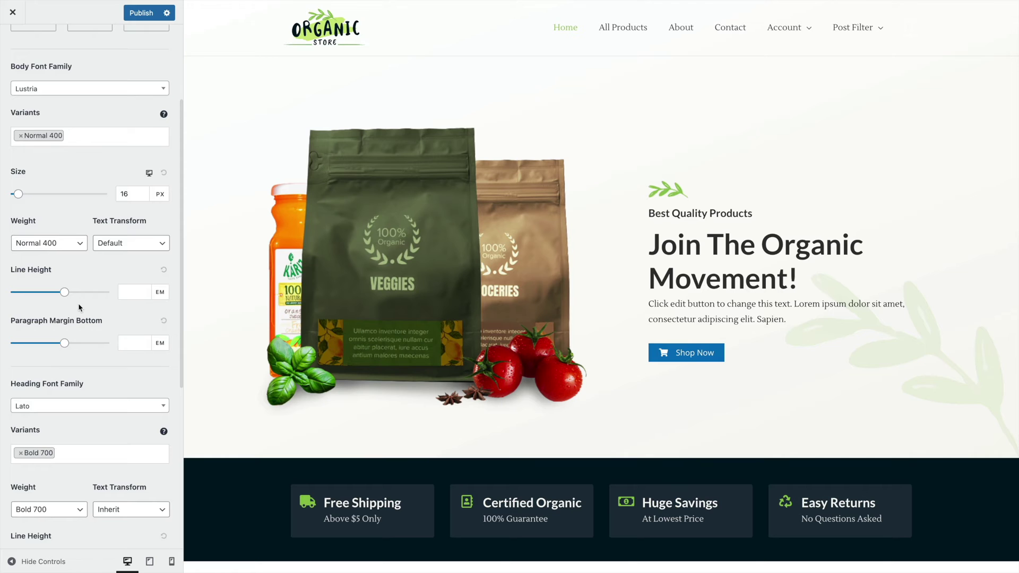
scroll(79, 308, down, 4)
click(80, 333)
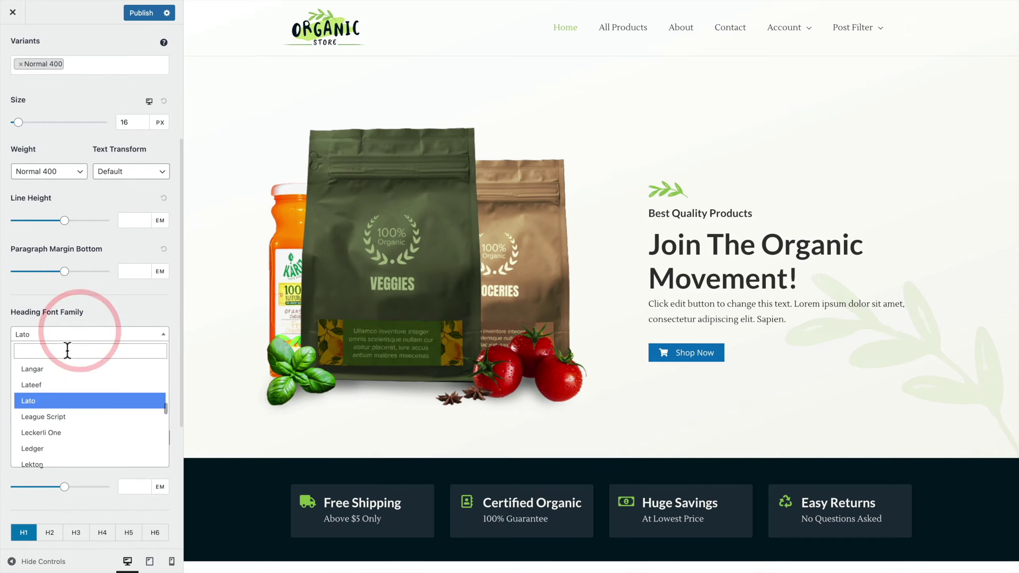
click(50, 385)
scroll(51, 381, up, 10)
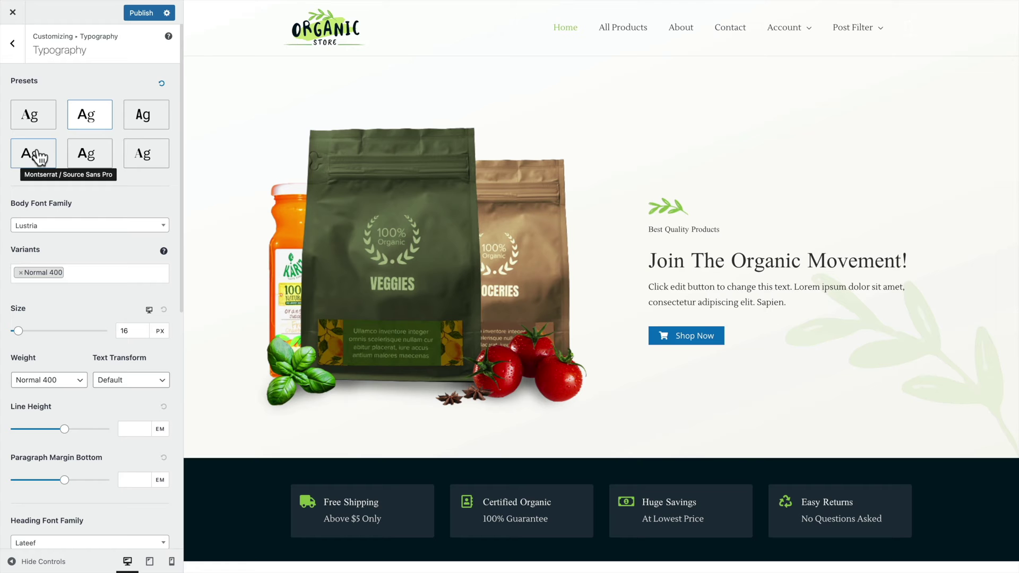
Apply the Montserrat / Source Sans Pro preset and return to Global settings.
click(31, 153)
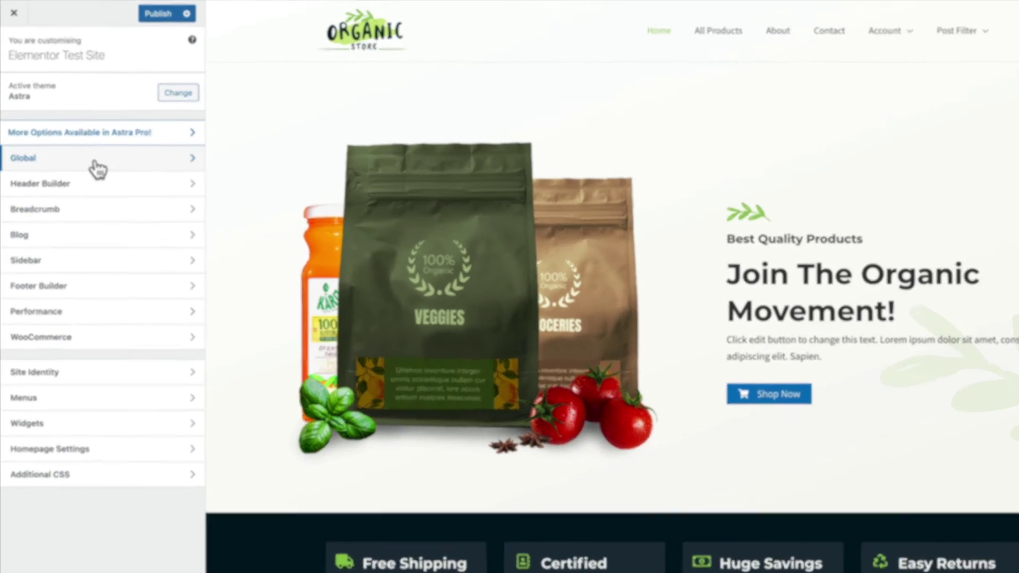
click(86, 144)
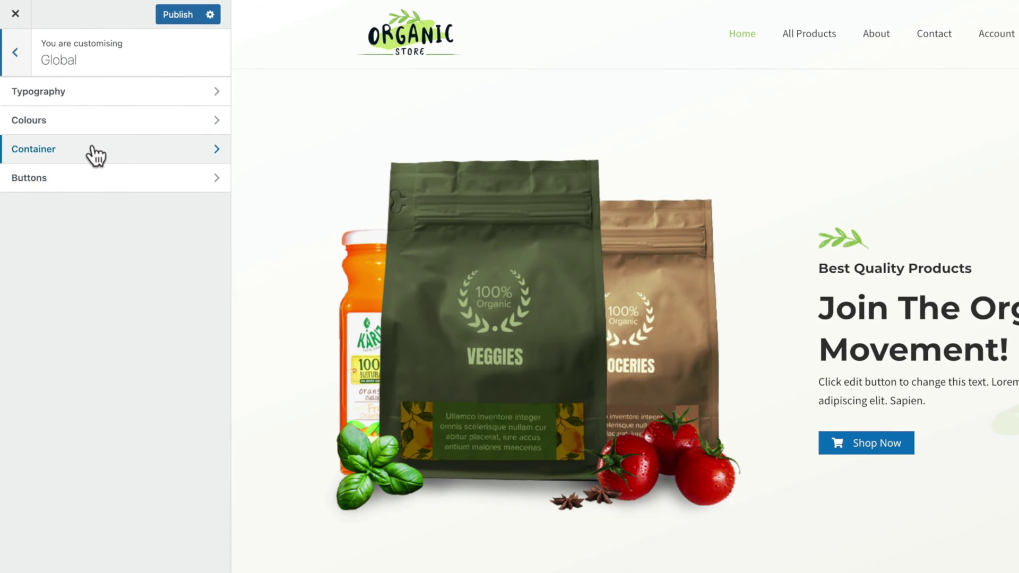
In Global Colours, preview green Palette 2 and orange-brown Palette 3, then reselect blue Palette 1.
click(88, 125)
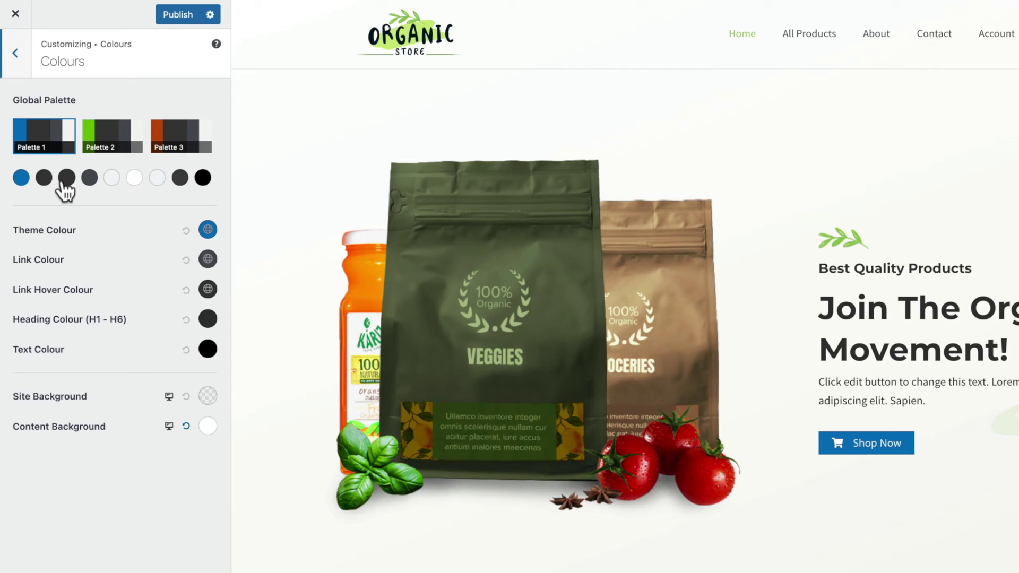
click(98, 142)
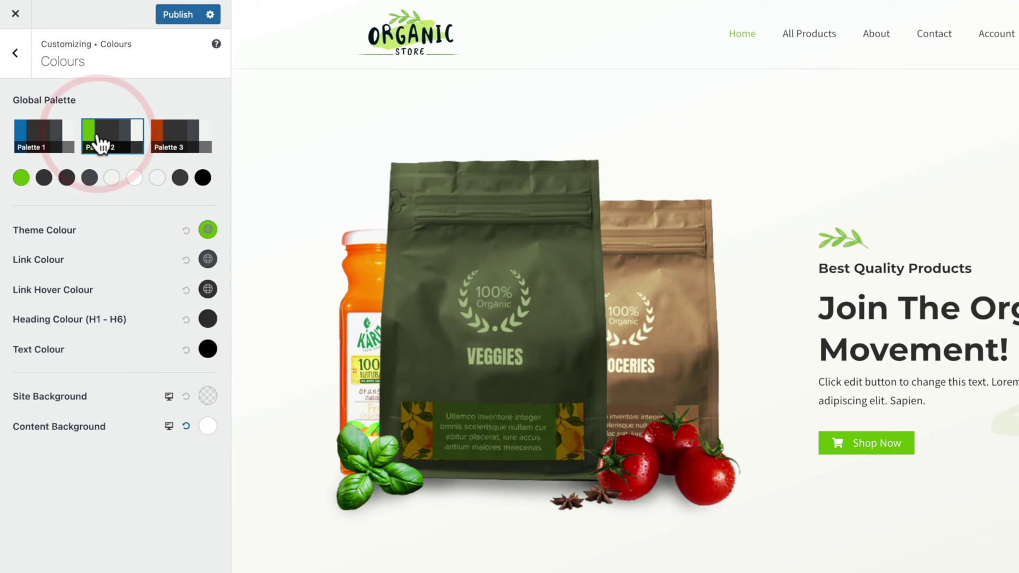
click(175, 141)
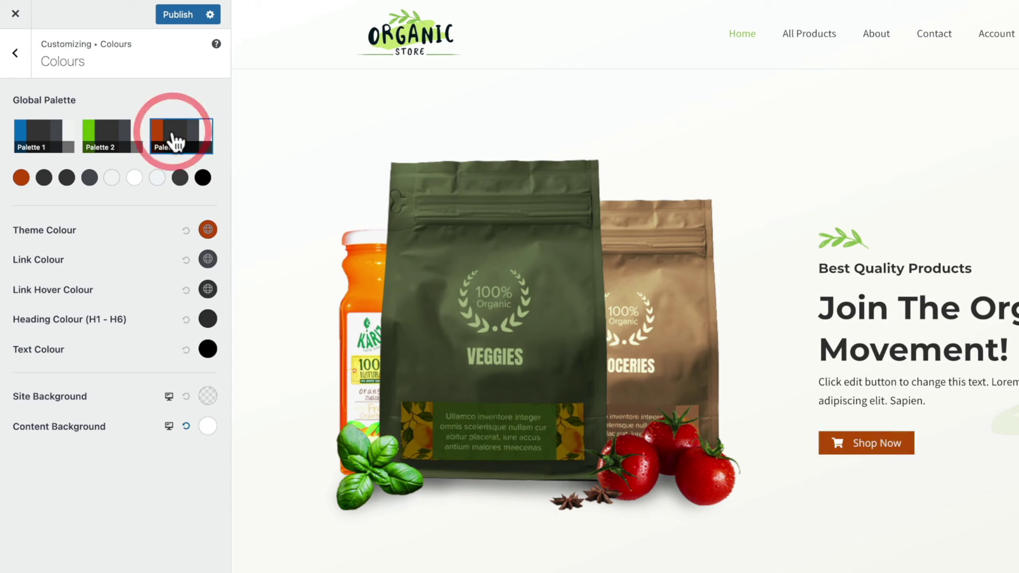
click(57, 142)
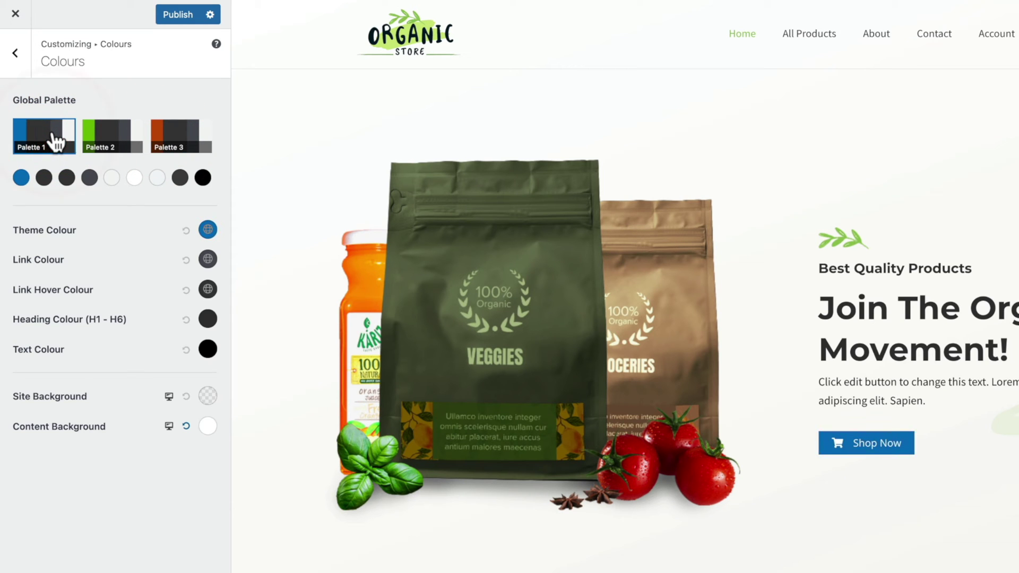
Lighten Palette 1's first colour to light blue #5bade4.
click(21, 178)
drag(192, 242, 138, 201)
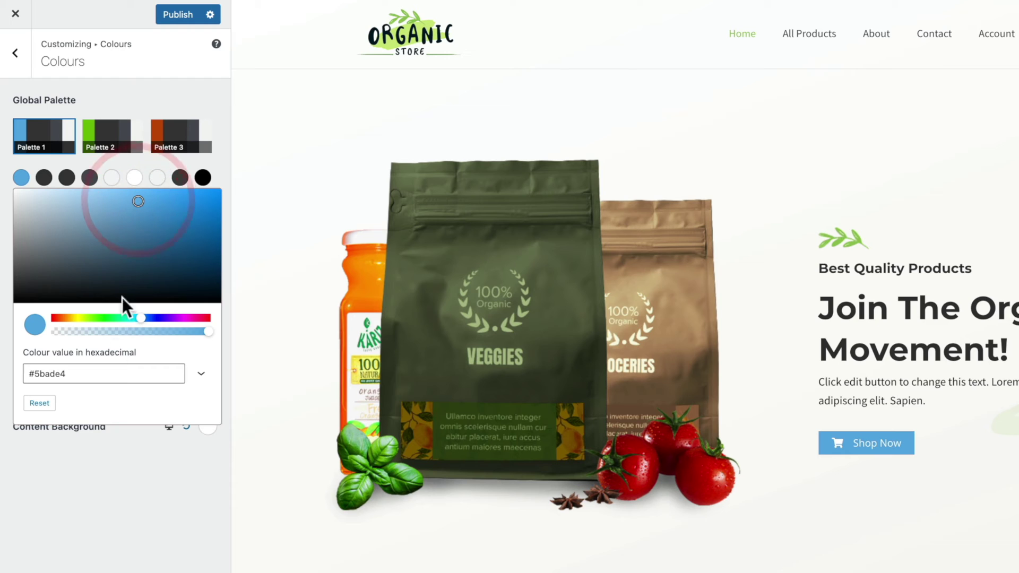
click(78, 473)
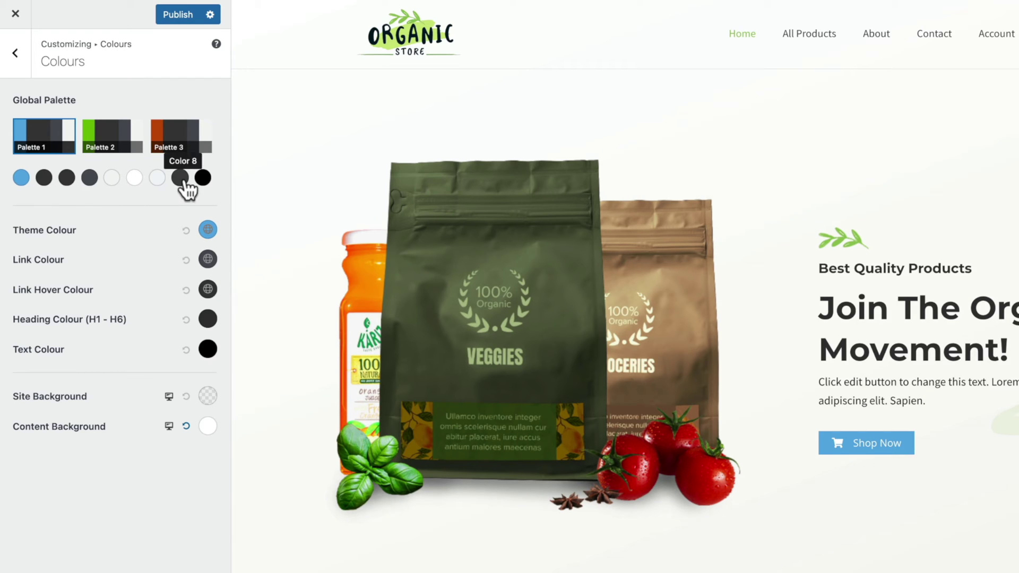
With Palette 1 active, change its first colour to green.
click(52, 139)
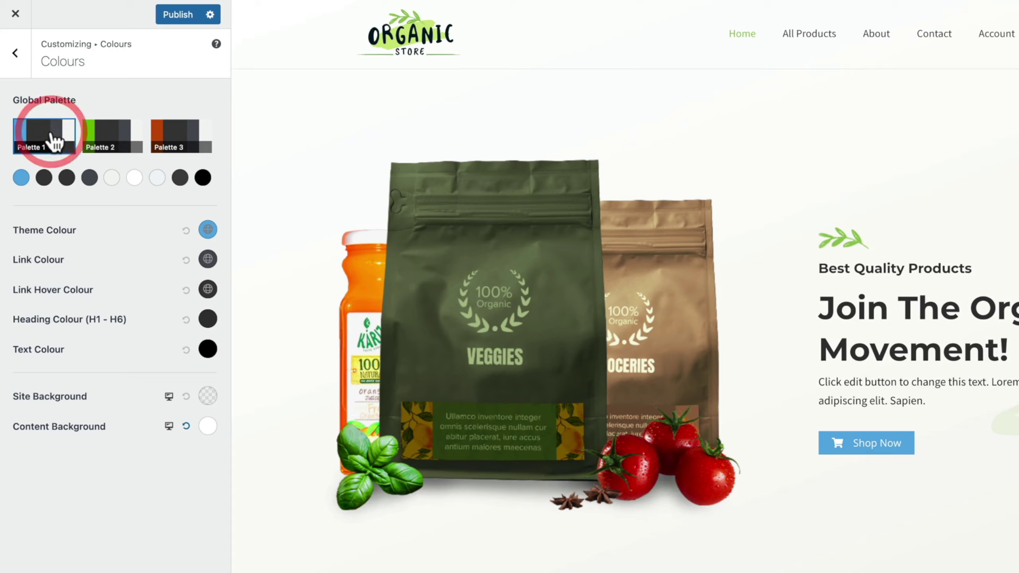
click(21, 177)
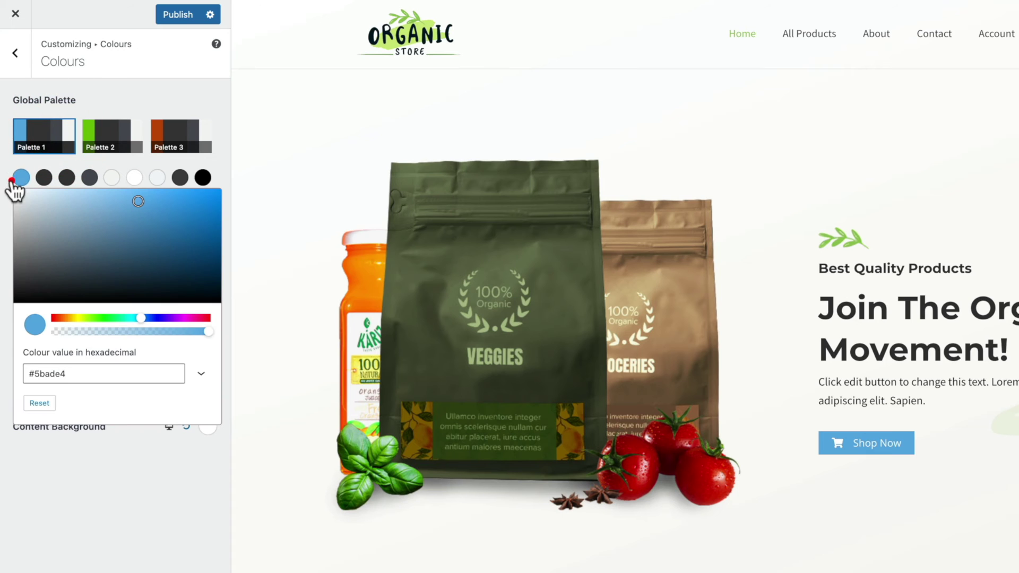
click(101, 319)
click(113, 502)
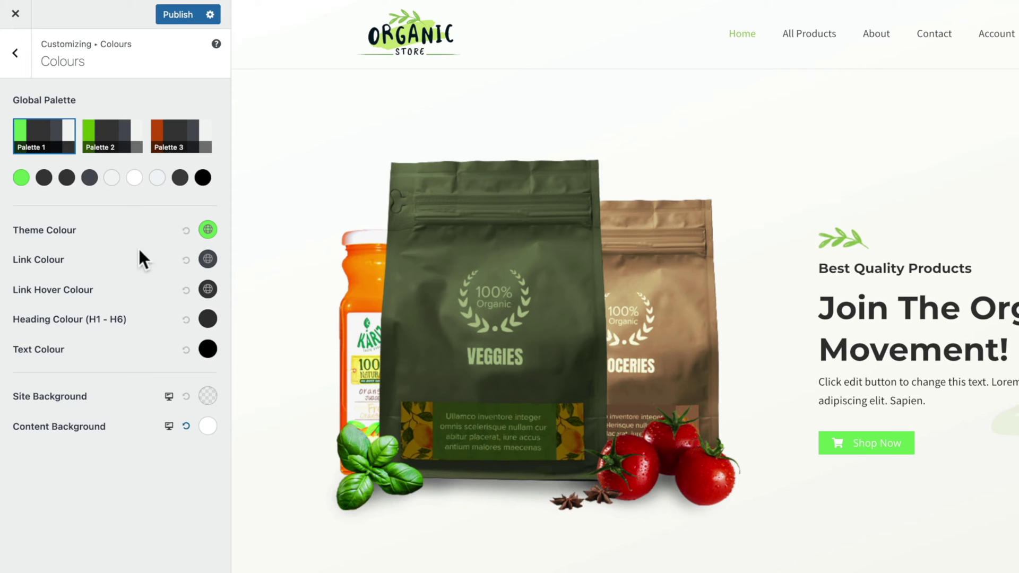
click(22, 178)
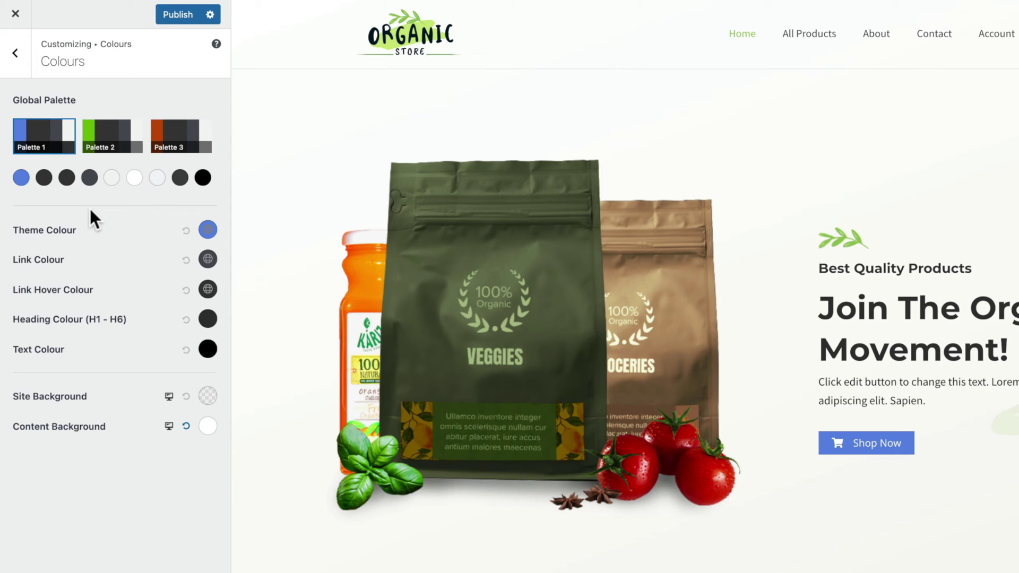
click(208, 351)
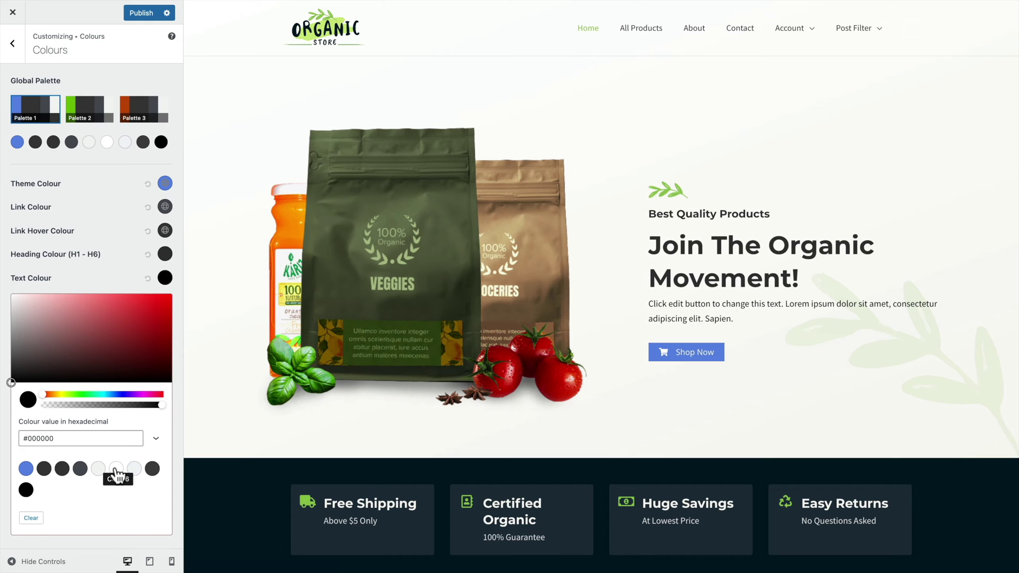
Set the text colour to grey #4b4f58 and switch to orange-brown Palette 3.
click(82, 470)
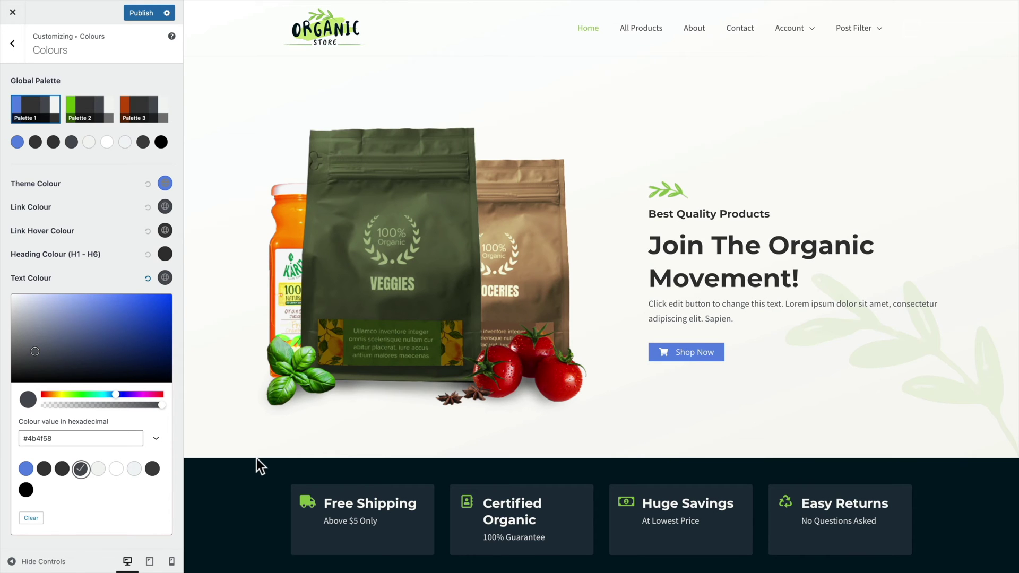
scroll(253, 430, down, 9)
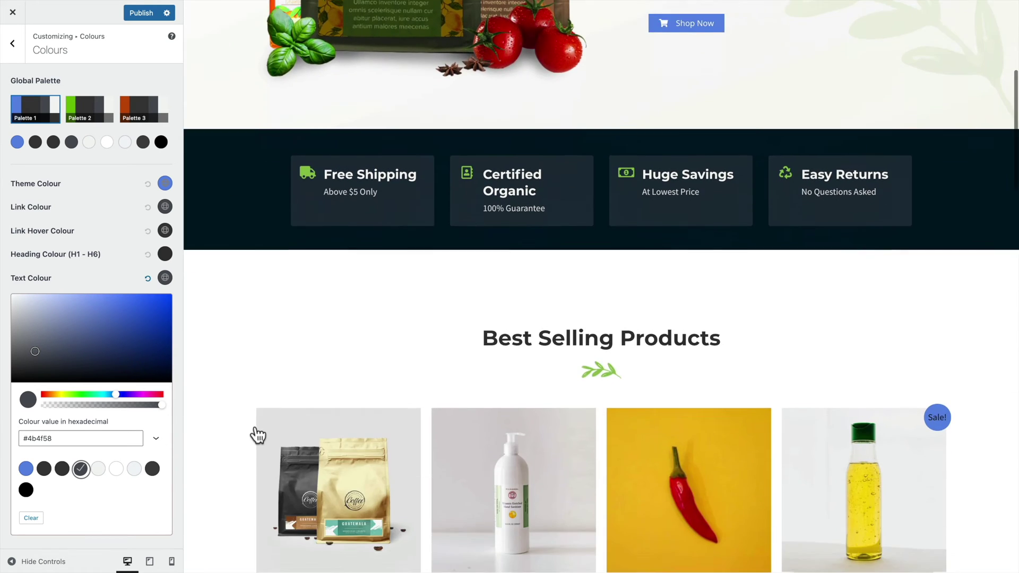
scroll(257, 432, down, 3)
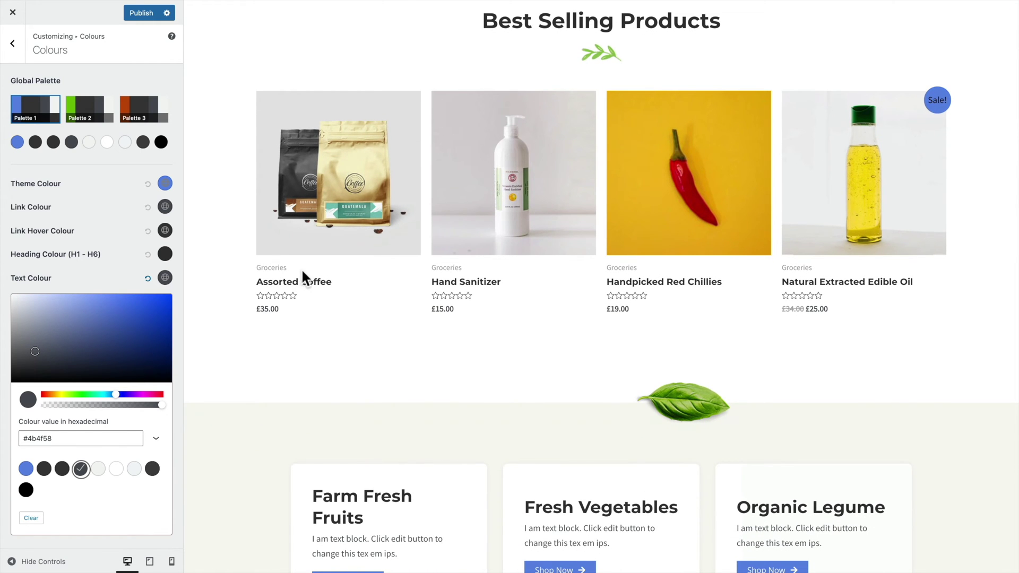
click(196, 320)
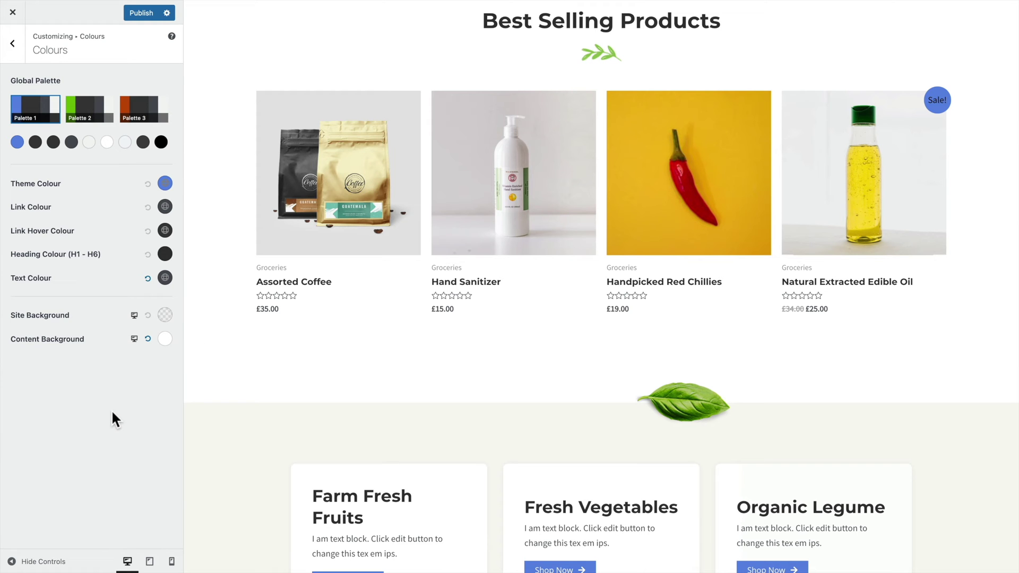
scroll(280, 268, up, 10)
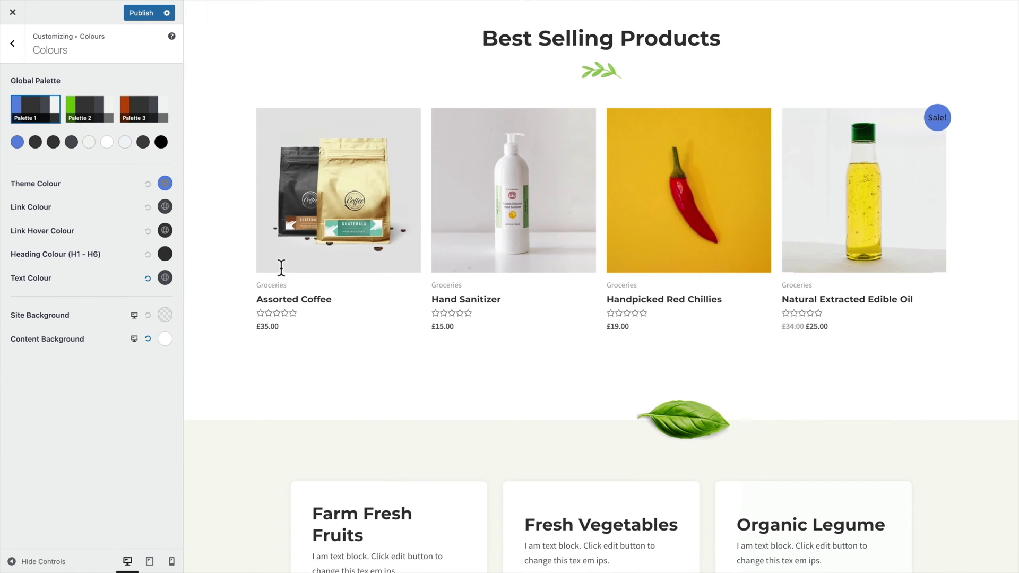
click(138, 113)
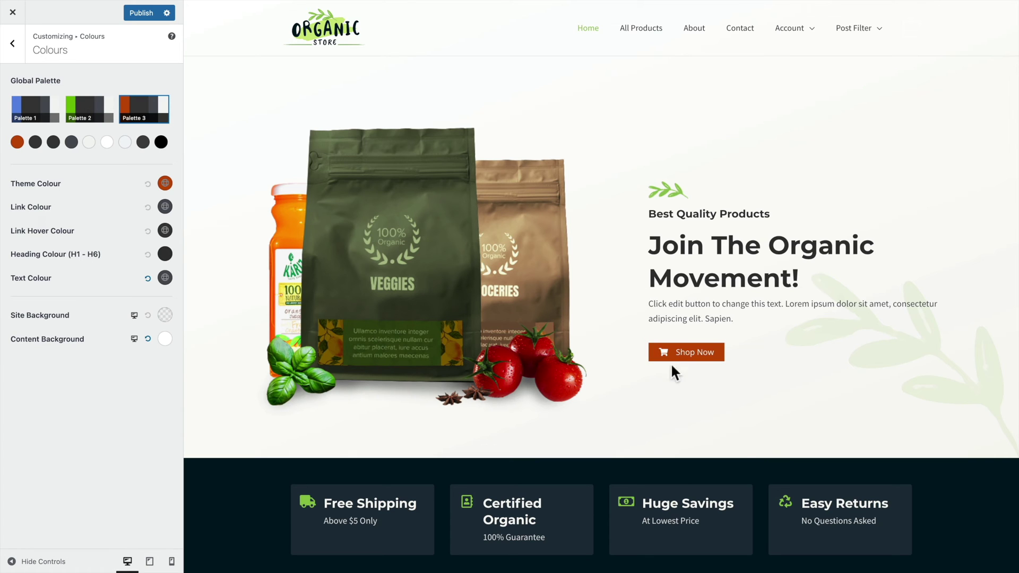
Switch to green Palette 2 and check the Shop Now buttons in the preview.
click(77, 113)
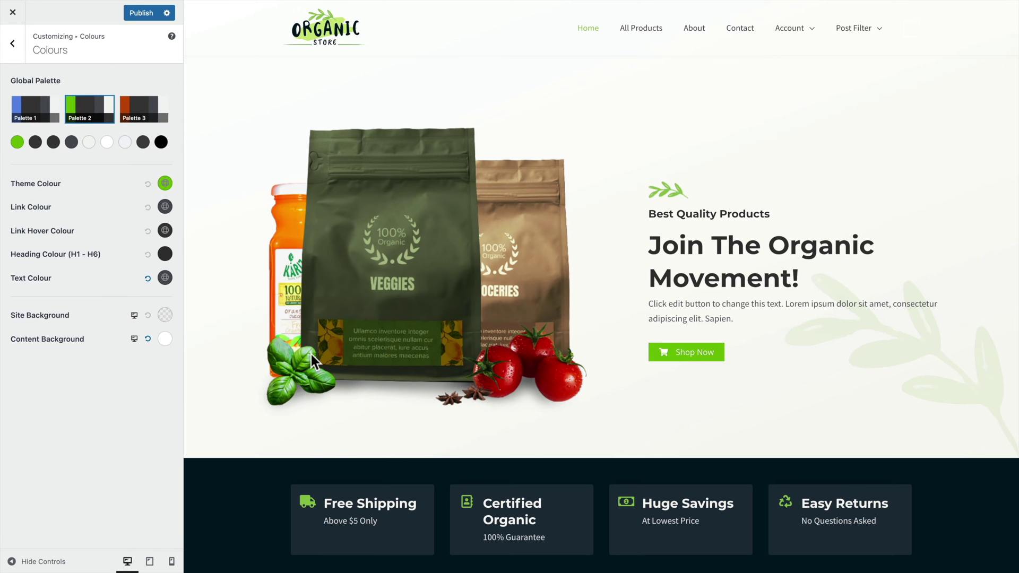
scroll(311, 354, down, 1)
scroll(312, 355, down, 8)
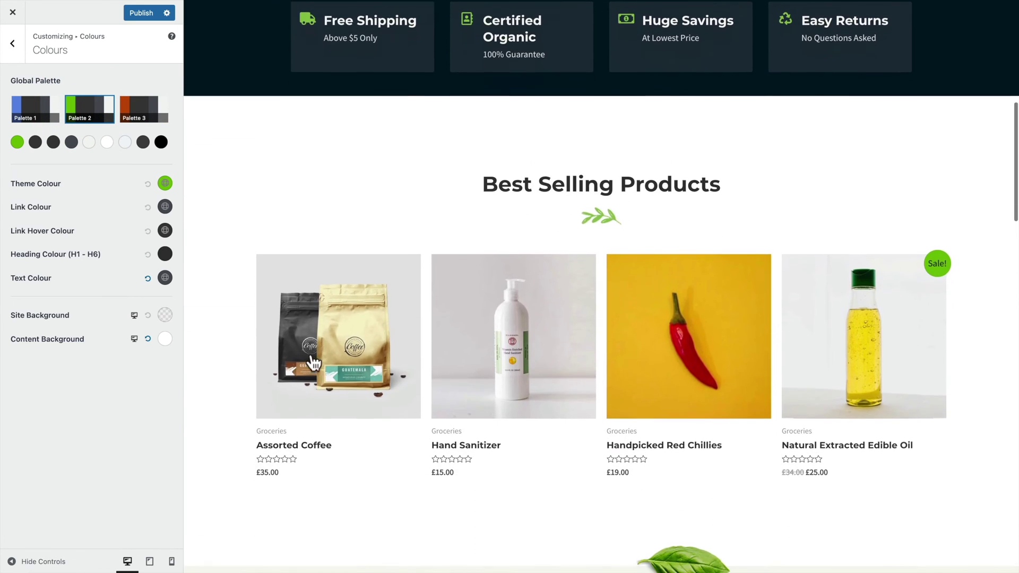
scroll(312, 359, down, 4)
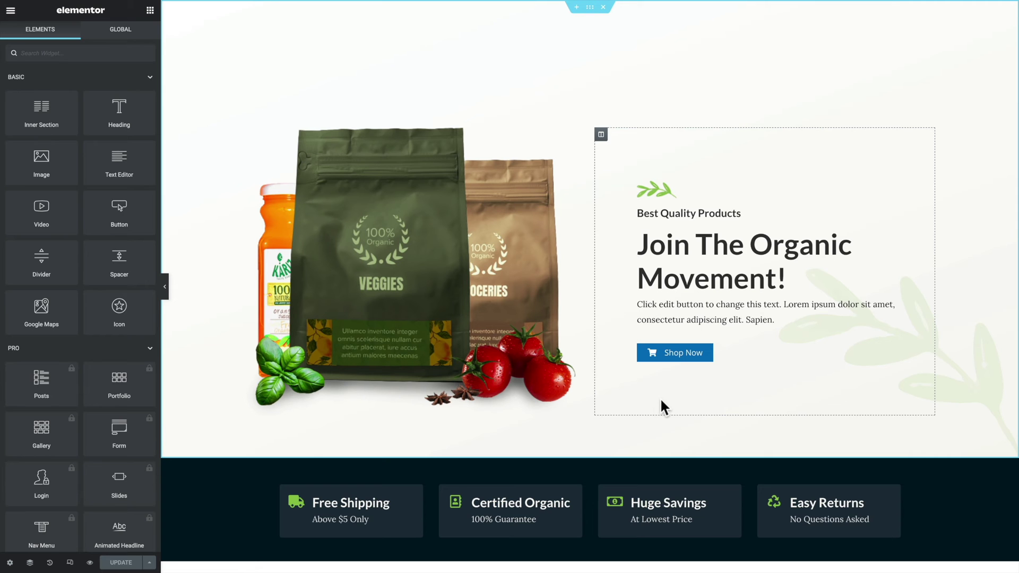
Select the Shop Now button widget and list Global Colours for its background.
click(723, 348)
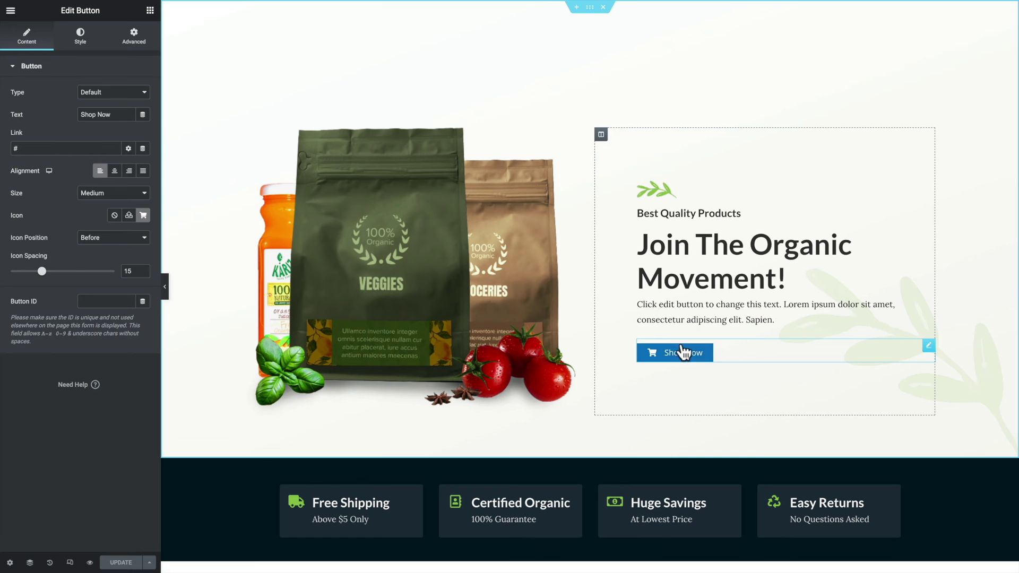
click(80, 36)
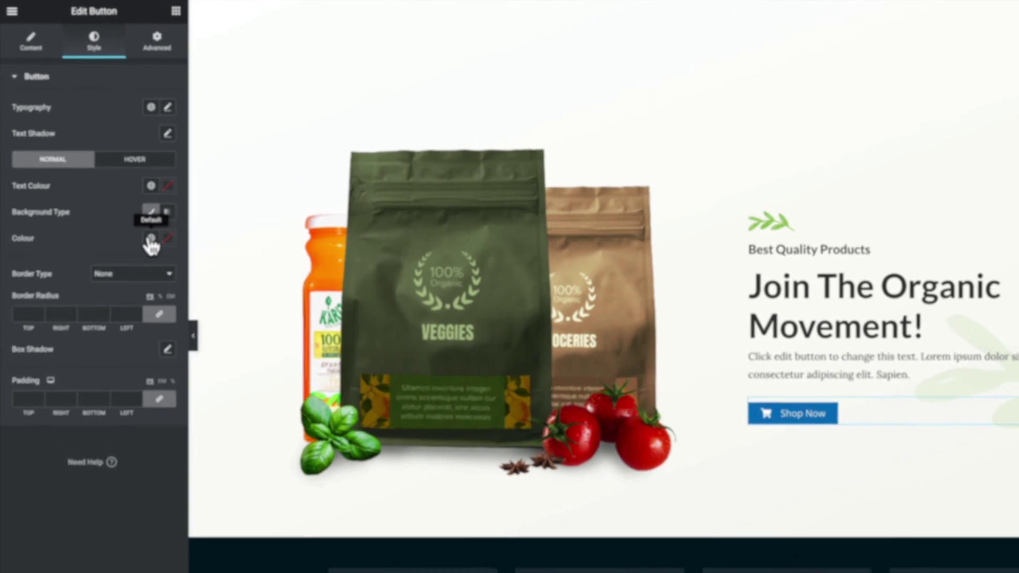
click(128, 204)
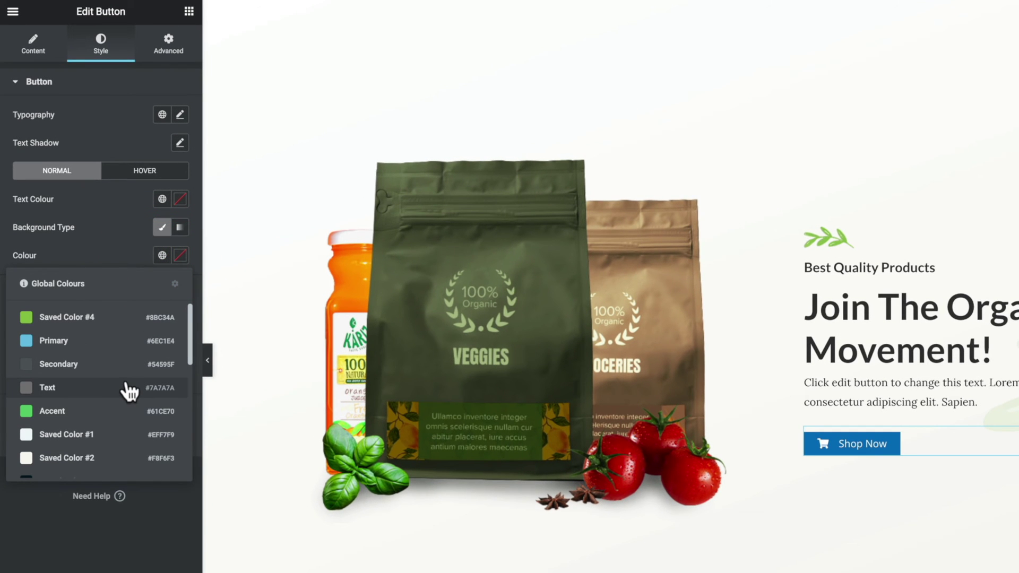
scroll(129, 391, down, 5)
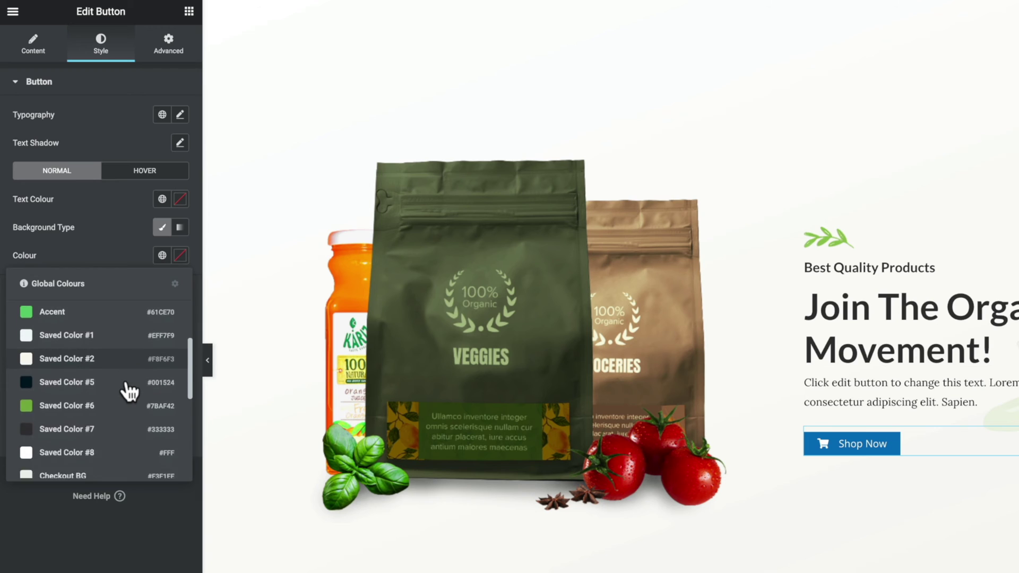
scroll(126, 383, down, 5)
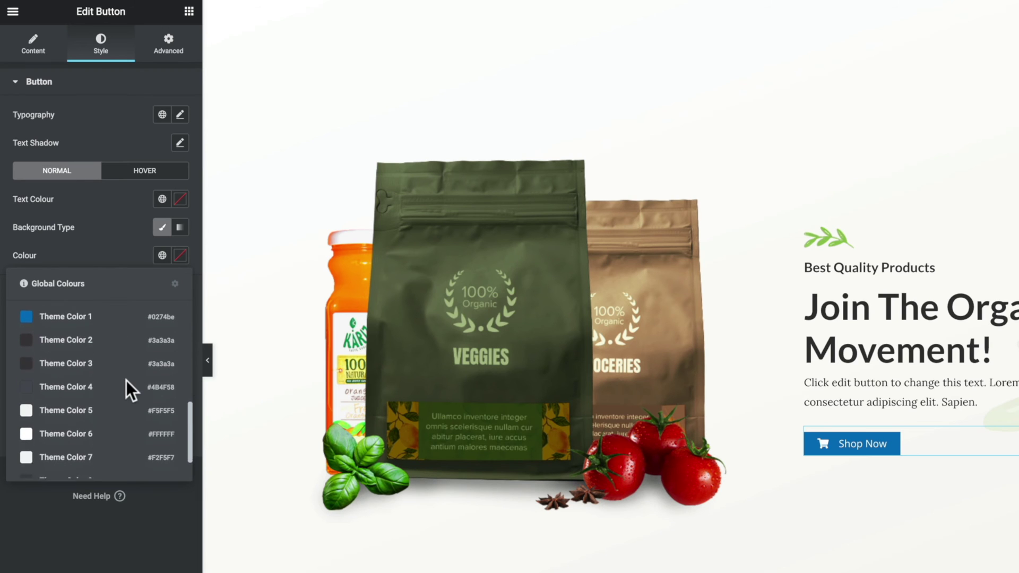
scroll(127, 386, down, 1)
scroll(127, 386, up, 3)
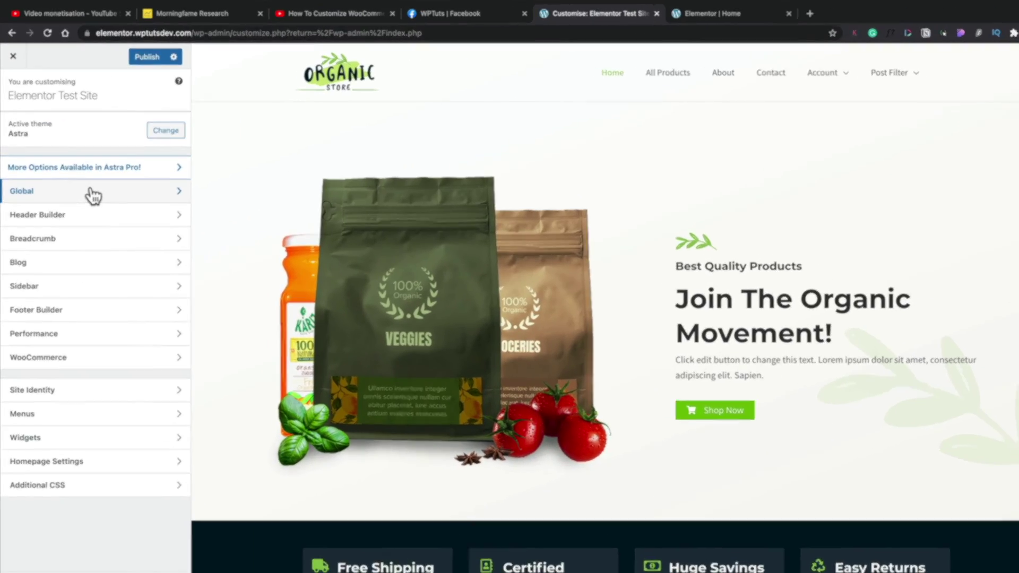
Open the Global Buttons panel showing presets, green background, 0 border width and 0 px radius.
click(93, 196)
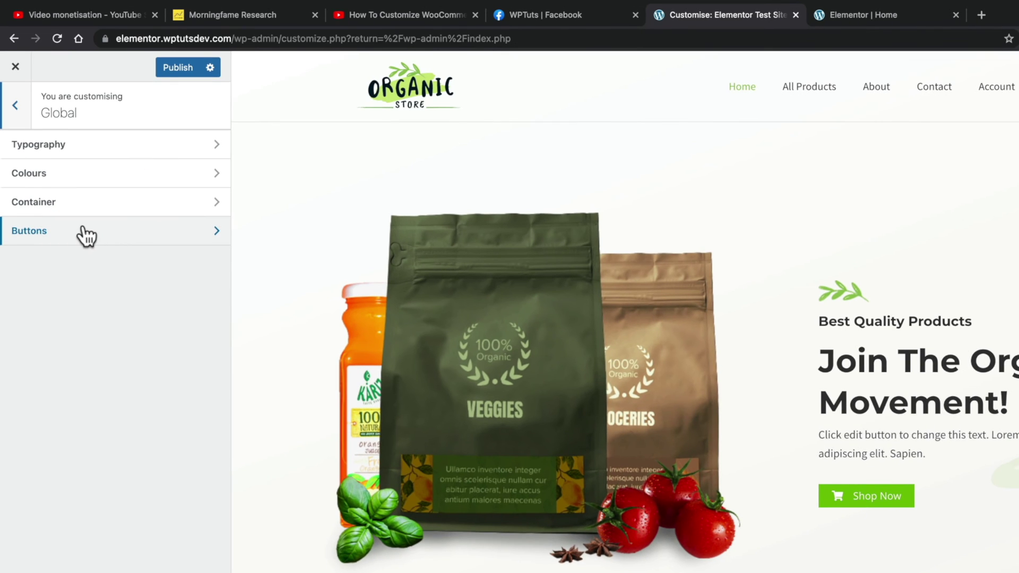
click(84, 234)
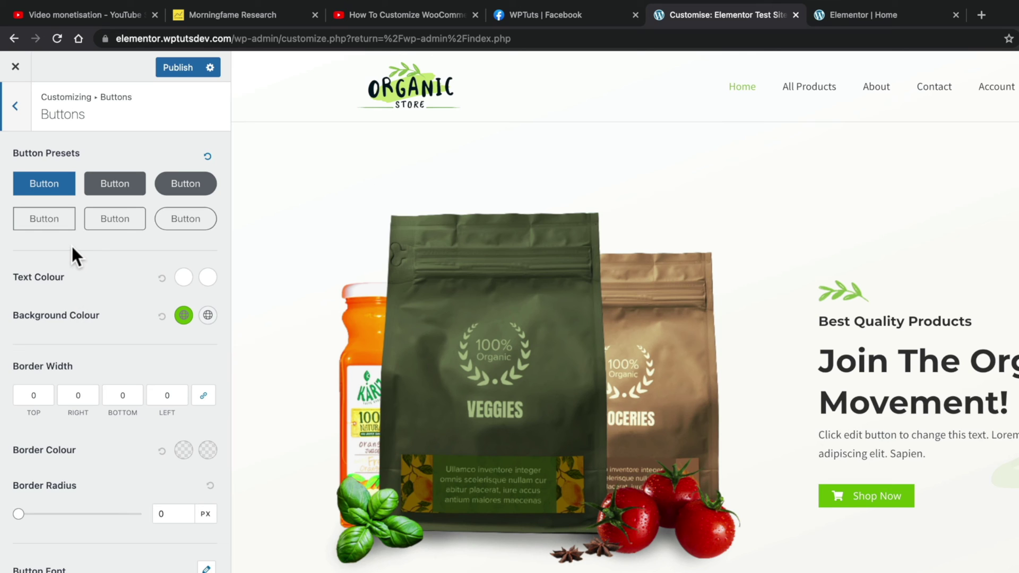
Apply the second filled button preset for a 3 px radius and review the Shop Now buttons.
click(110, 186)
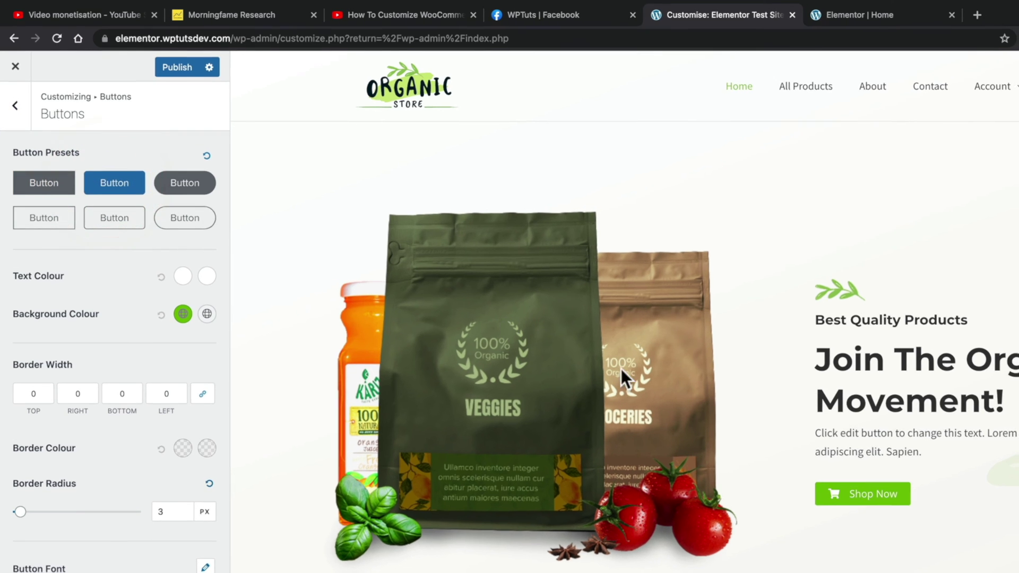
scroll(677, 425, down, 10)
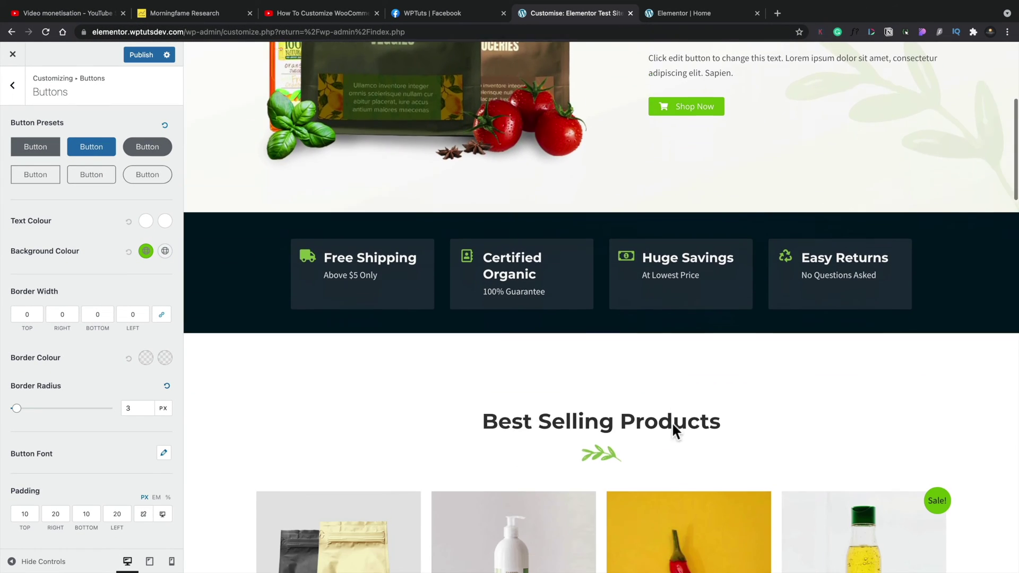
scroll(670, 422, down, 5)
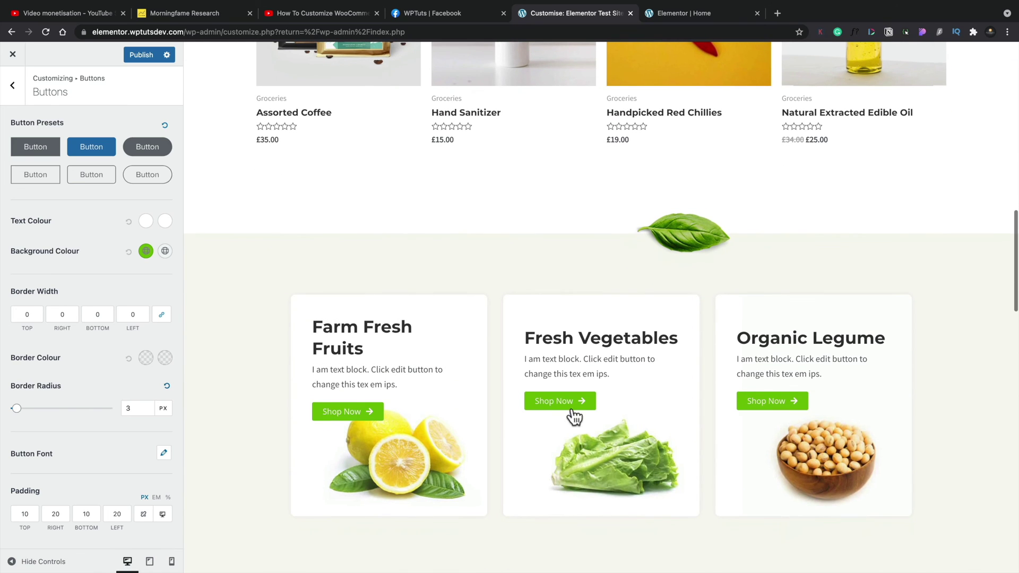
scroll(557, 478, down, 5)
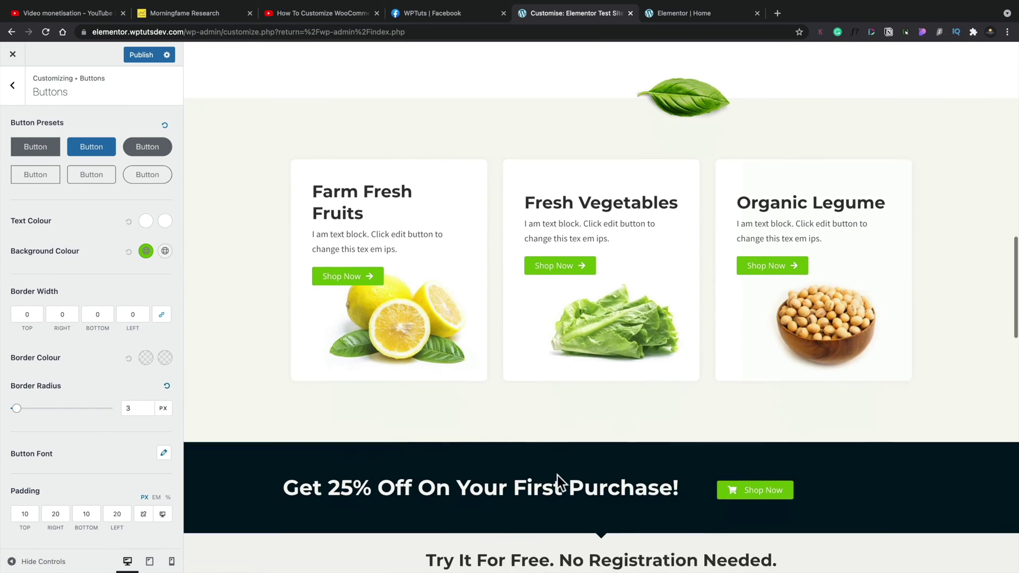
scroll(558, 481, up, 20)
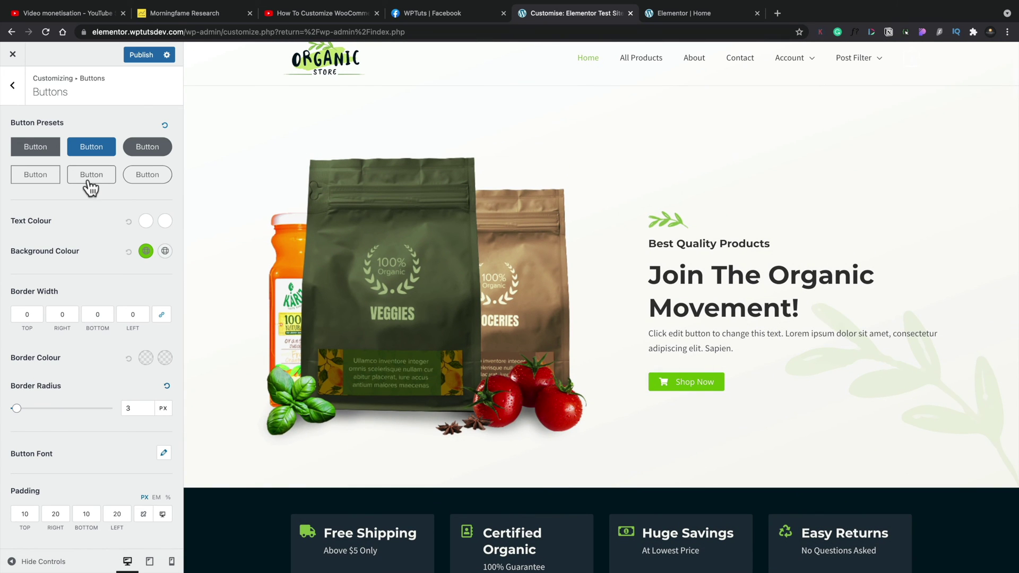
Switch to the middle outline preset with 1 px borders and set button text colour to #3a3a3a.
click(91, 175)
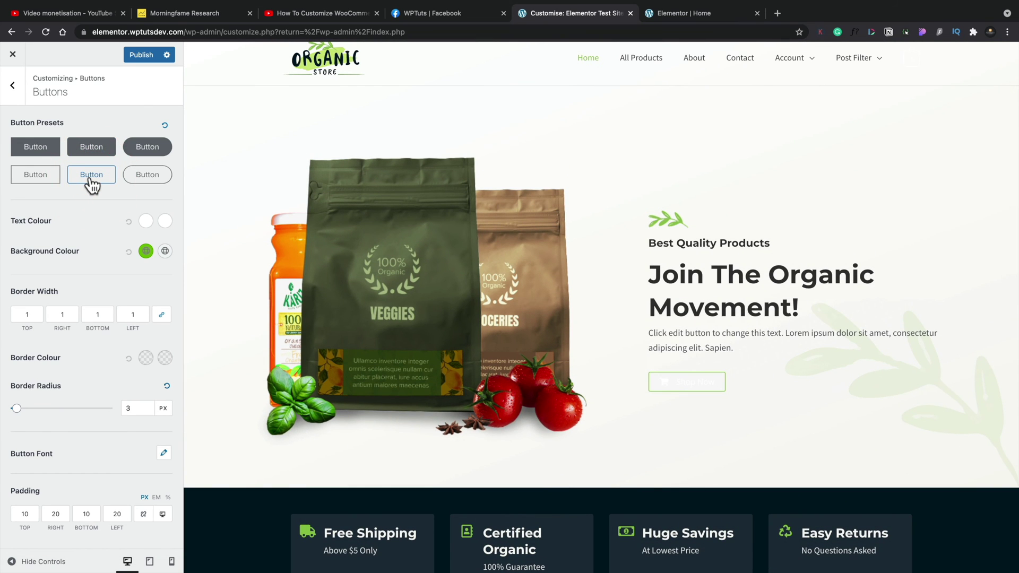
click(146, 222)
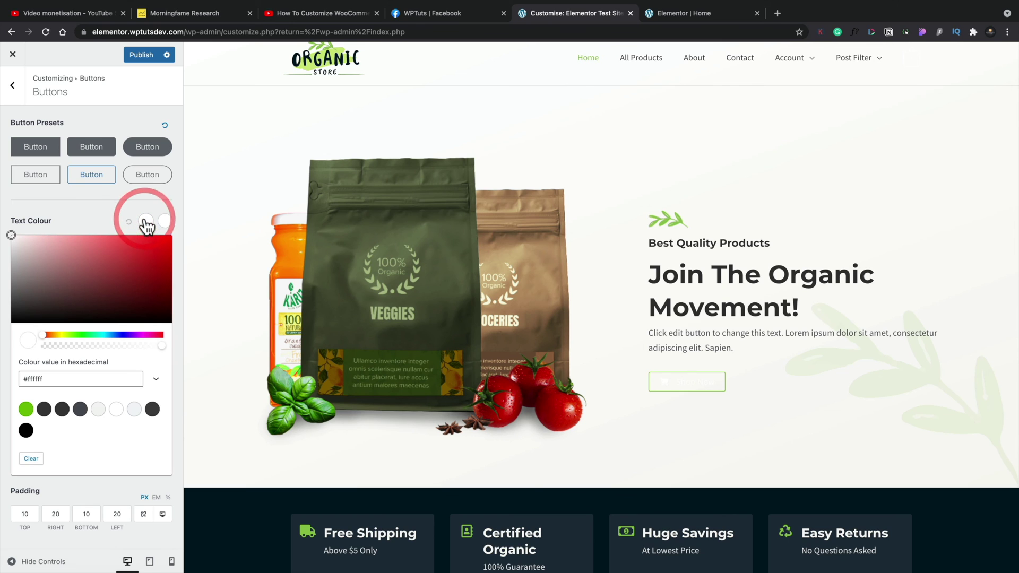
click(82, 410)
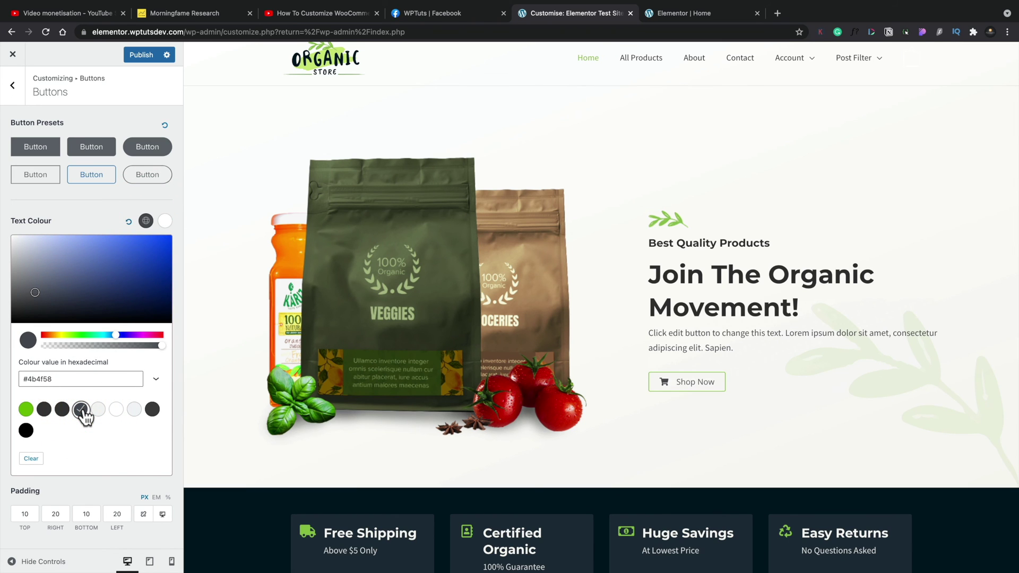
click(26, 410)
click(45, 410)
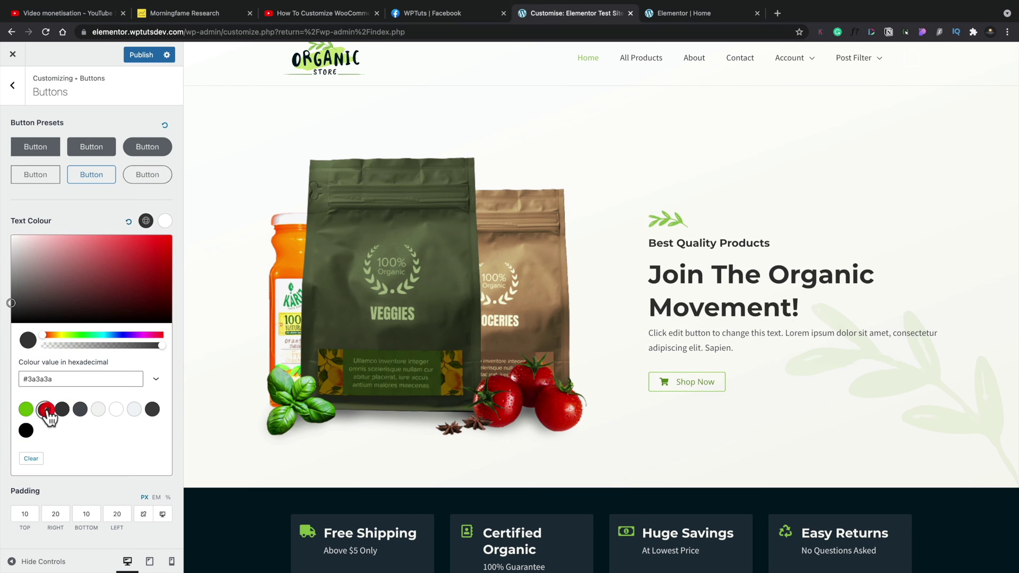
click(80, 214)
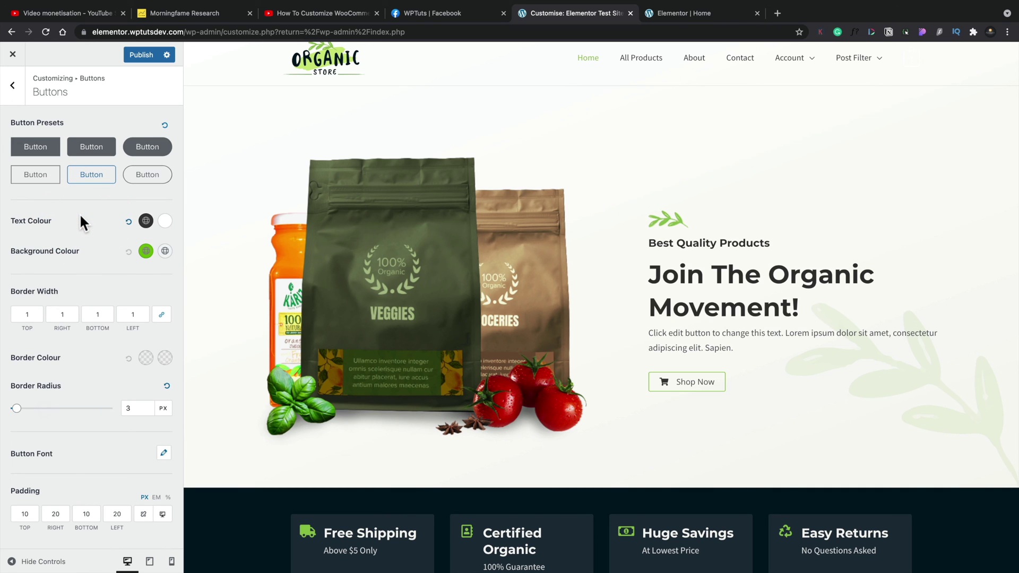